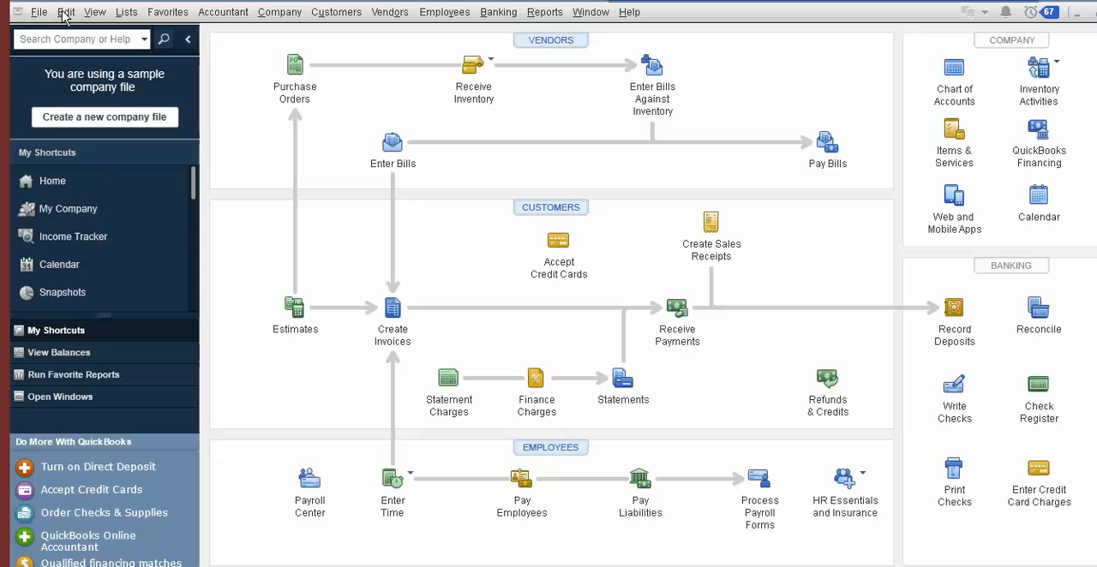
# Open the company-level Tax: 1099 preferences and start the 1099 wizard for preparing the forms
pyautogui.click(65, 13)
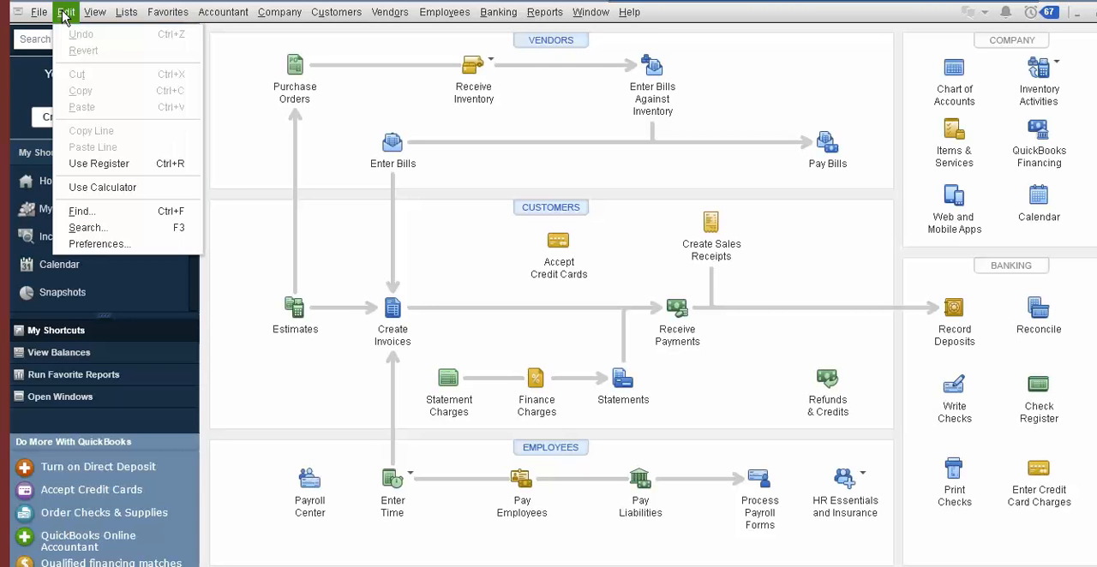
pyautogui.click(102, 245)
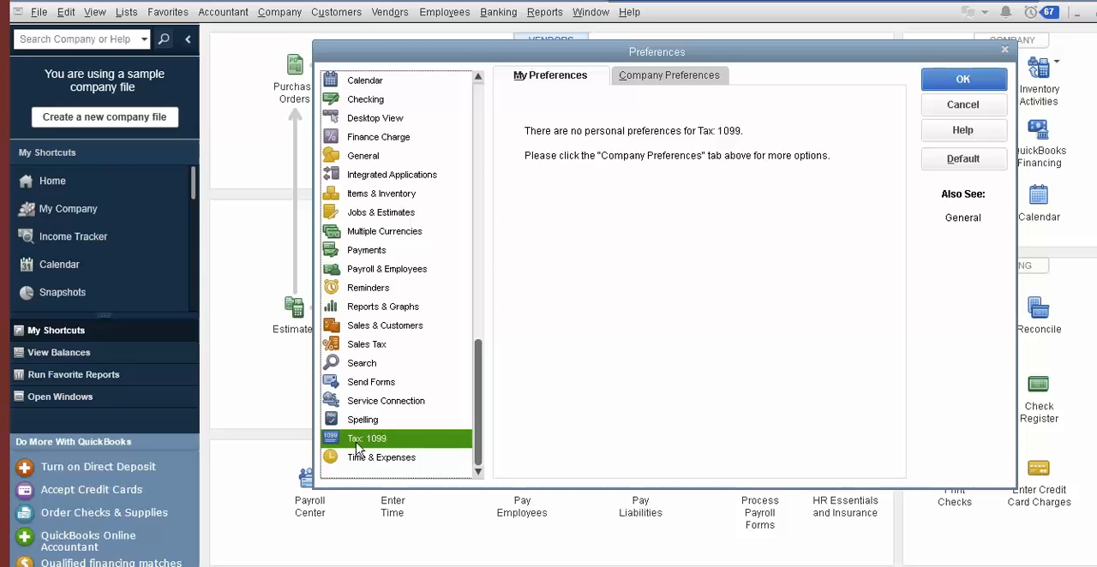
pyautogui.click(634, 77)
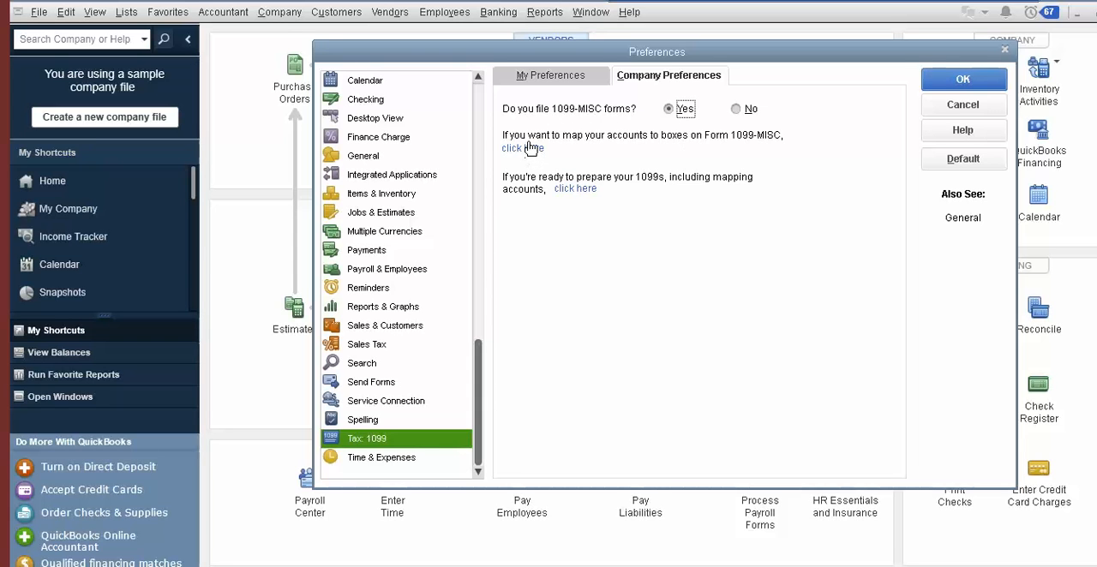
pyautogui.click(570, 196)
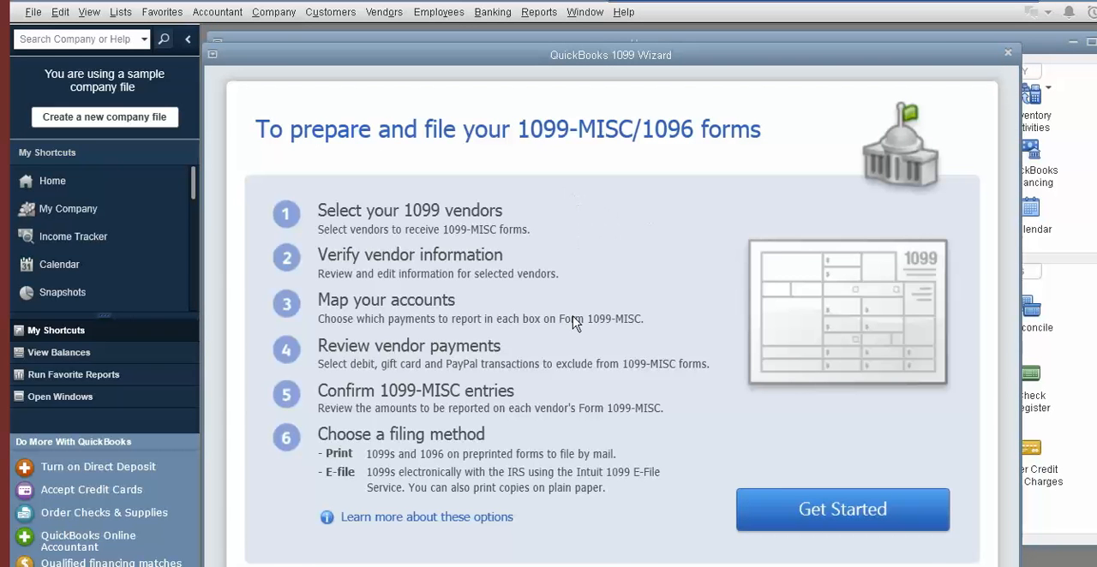
pyautogui.click(797, 510)
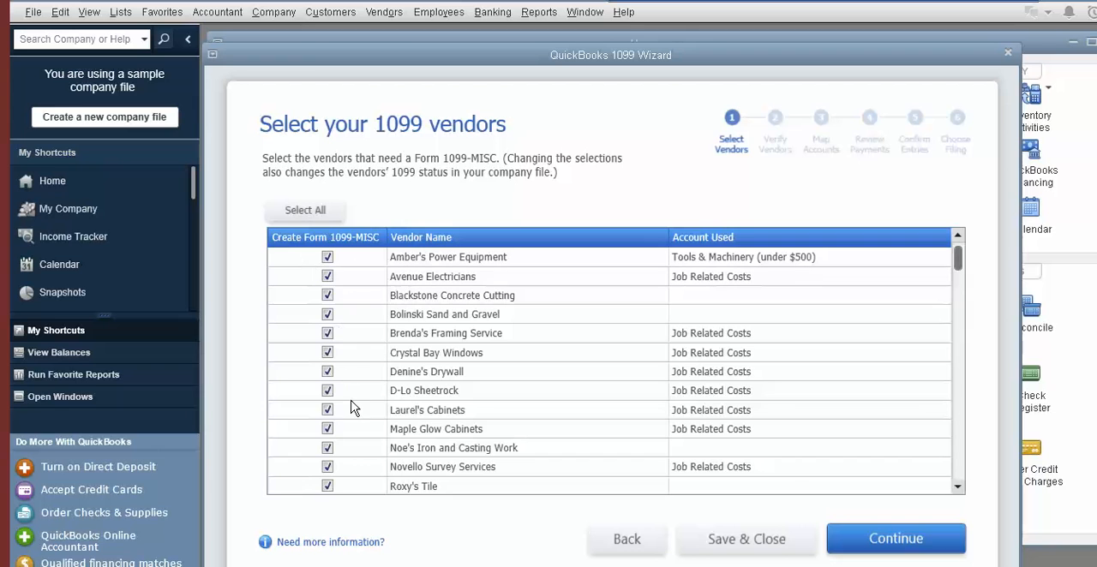
# Exclude Blackstone Concrete Cutting and Bolinski Sand and Gravel from the 1099 vendors and continue to vendor verification
pyautogui.click(327, 294)
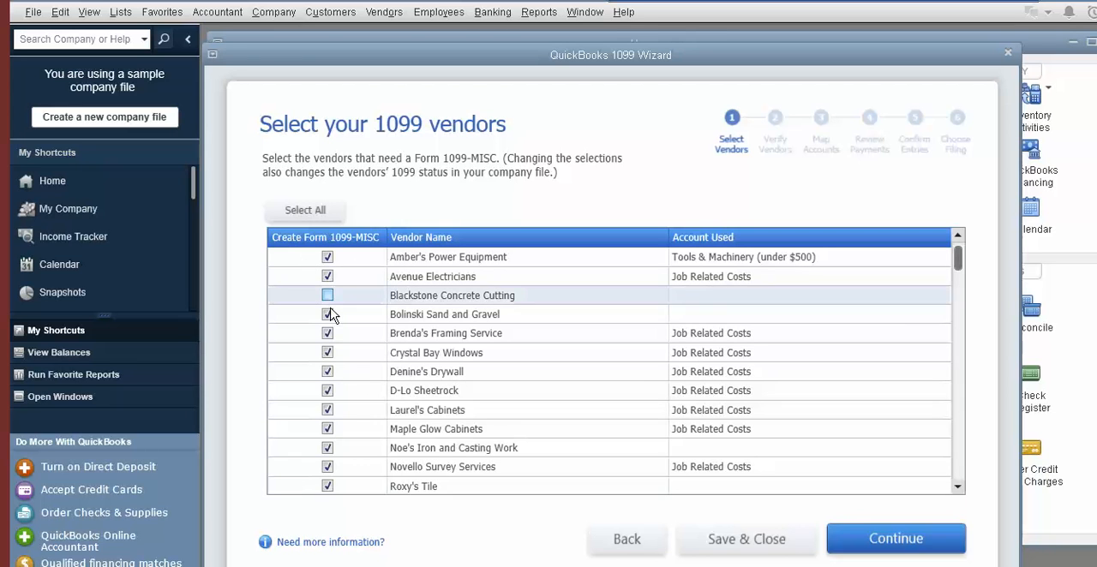
pyautogui.click(327, 315)
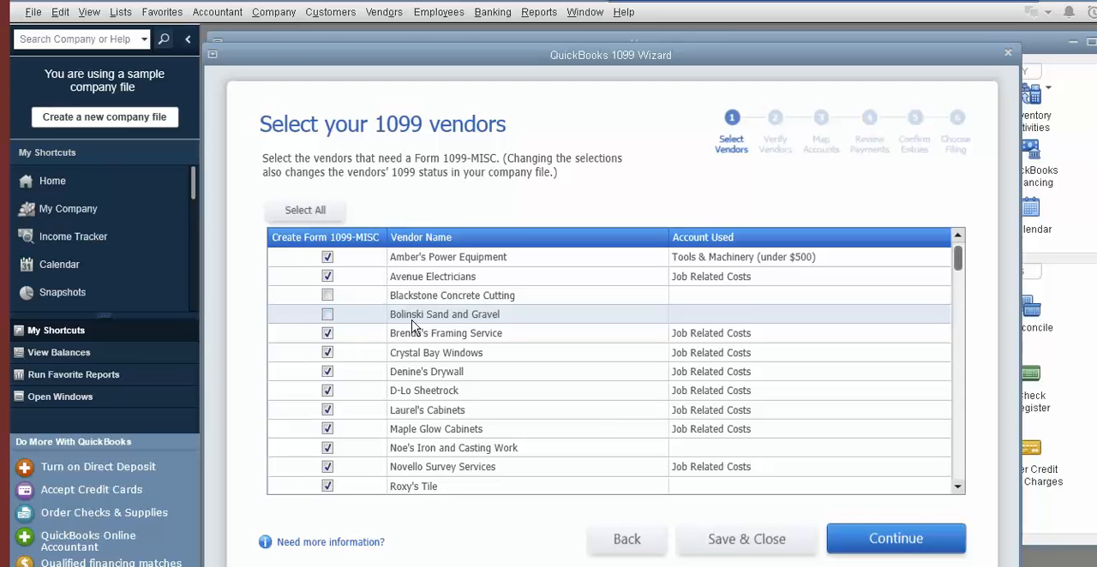
pyautogui.click(851, 543)
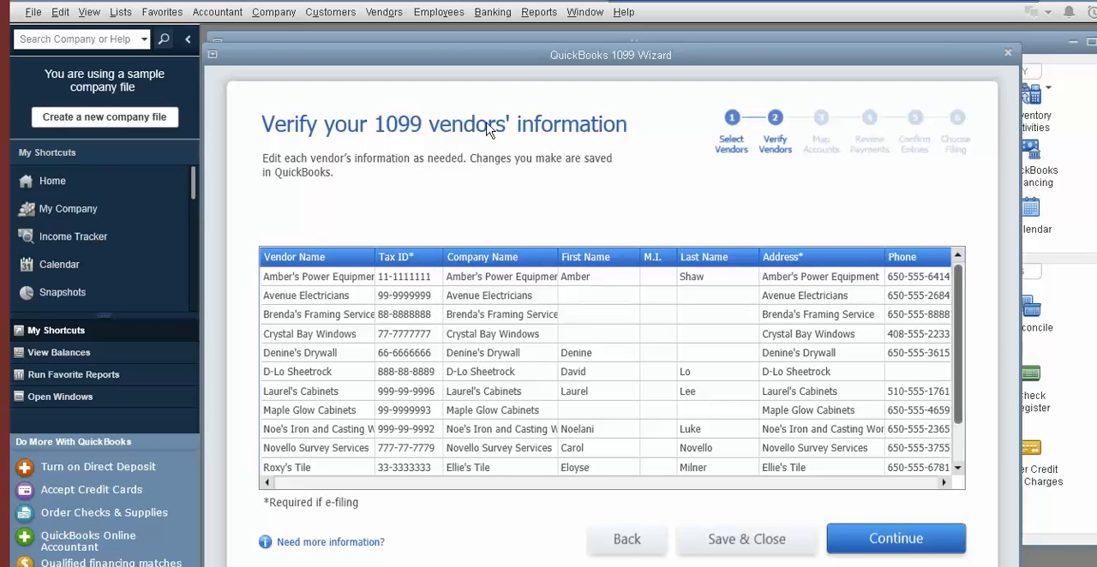
pyautogui.click(385, 14)
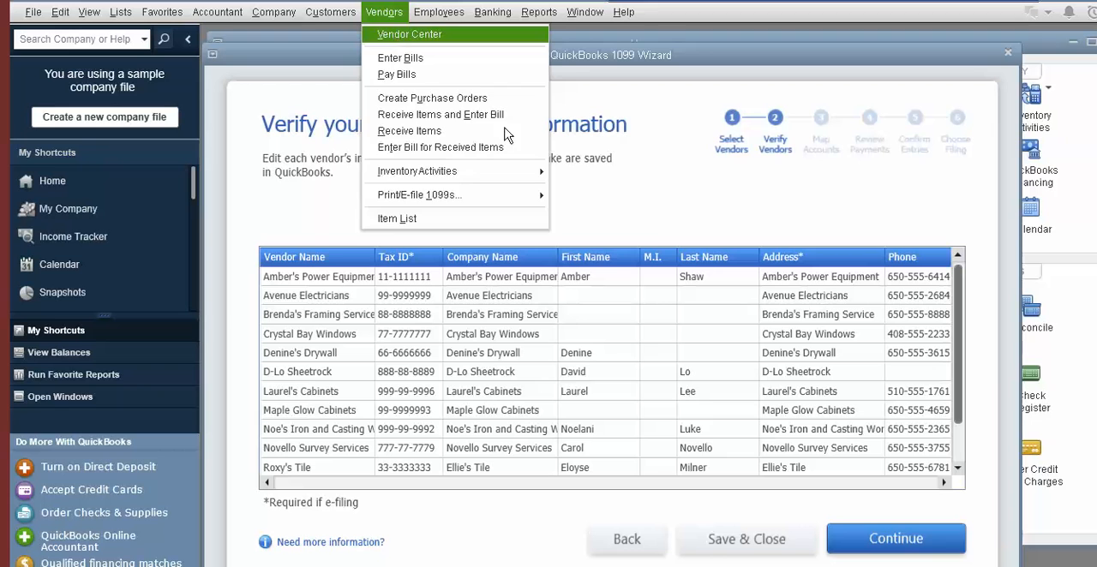
pyautogui.click(649, 236)
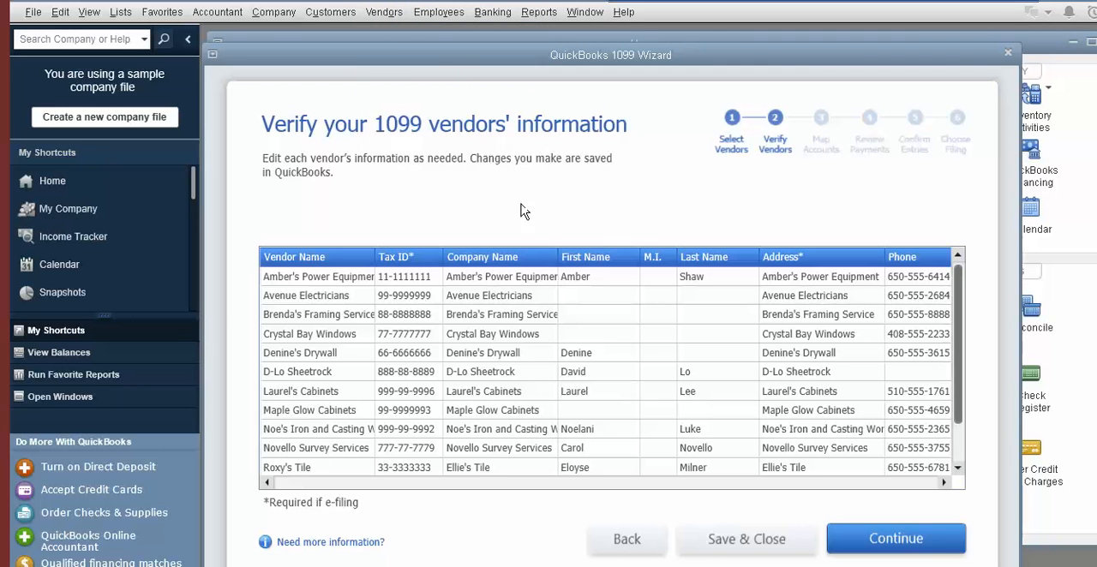
pyautogui.click(388, 13)
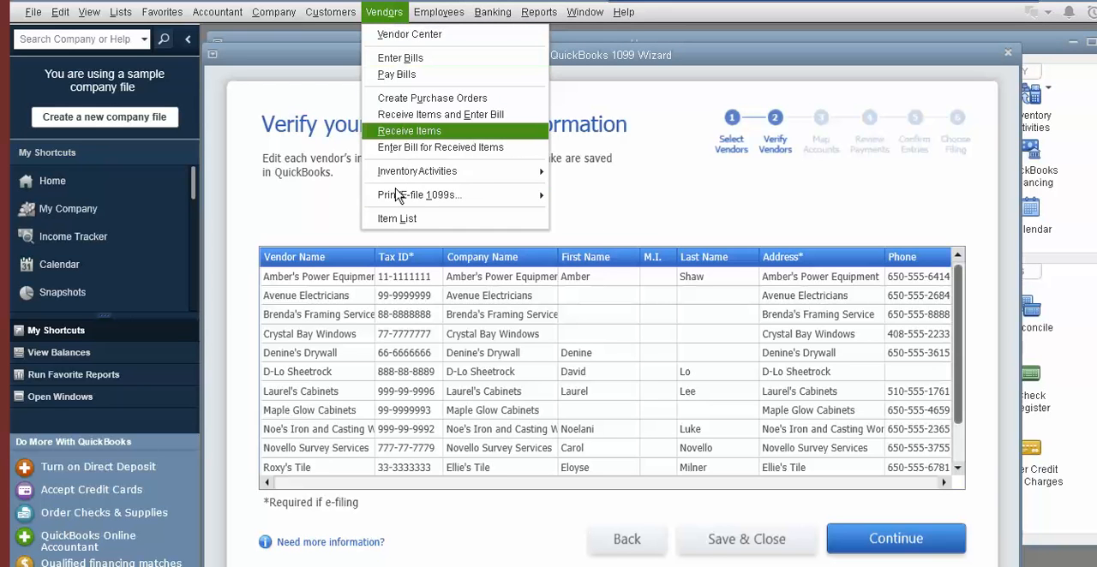
pyautogui.moveTo(510, 204)
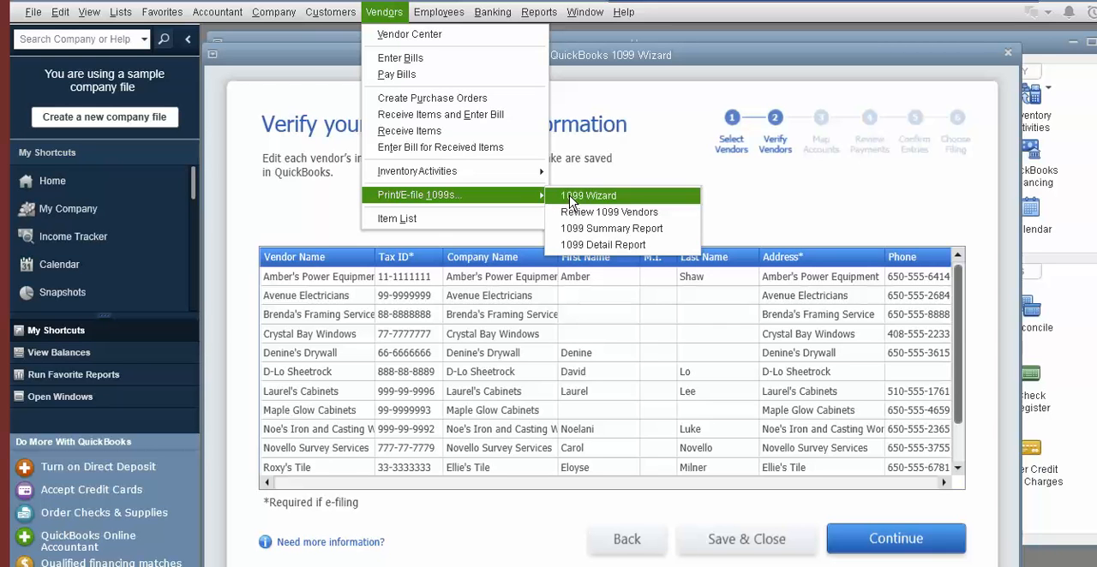
pyautogui.click(767, 196)
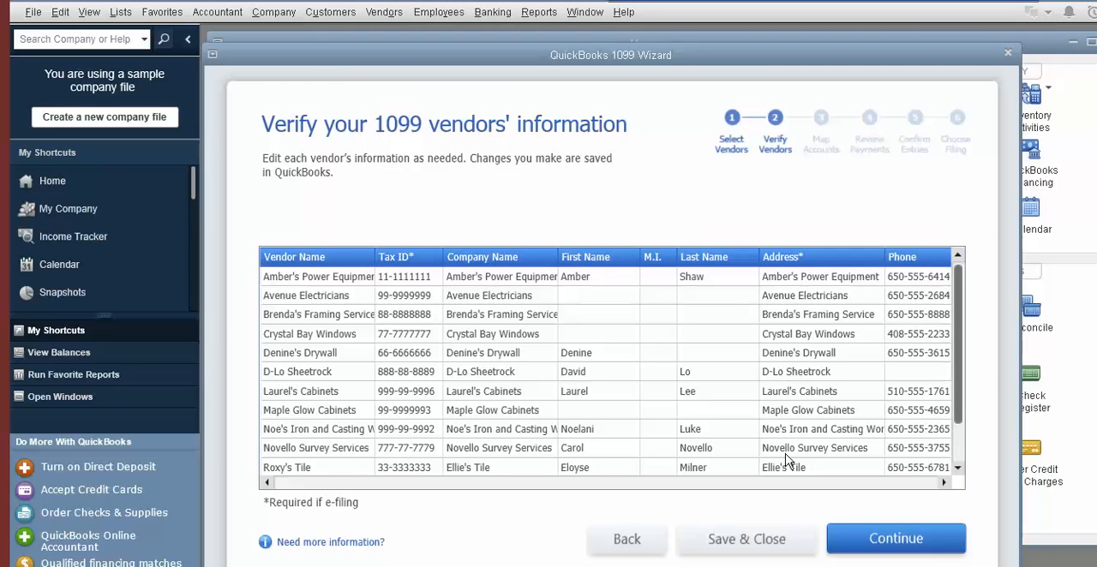
# Accept the vendor information and set all vendor payment accounts to report in Box 7
pyautogui.click(857, 538)
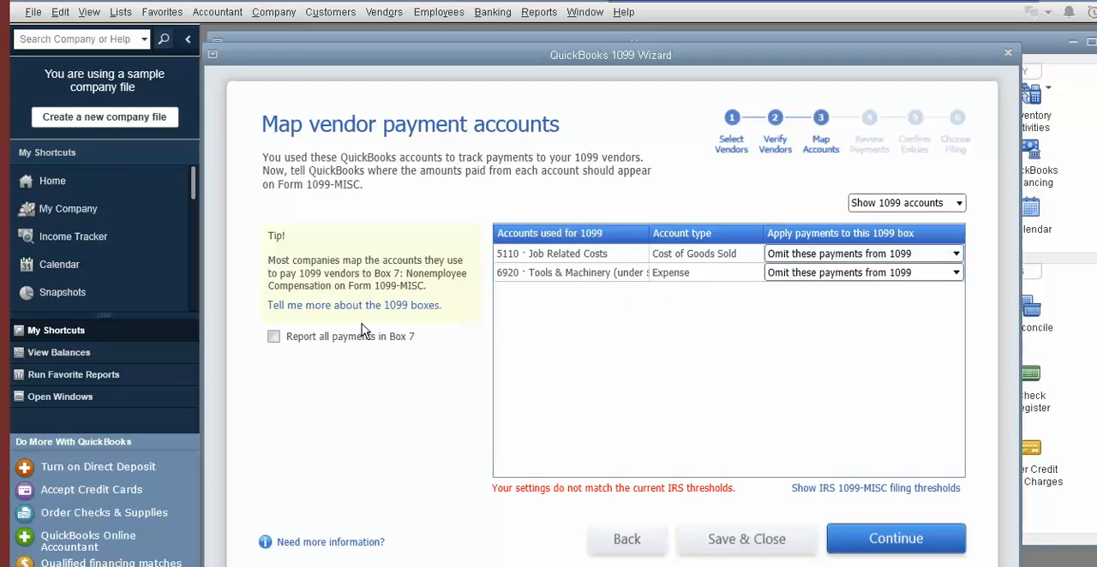
pyautogui.click(273, 338)
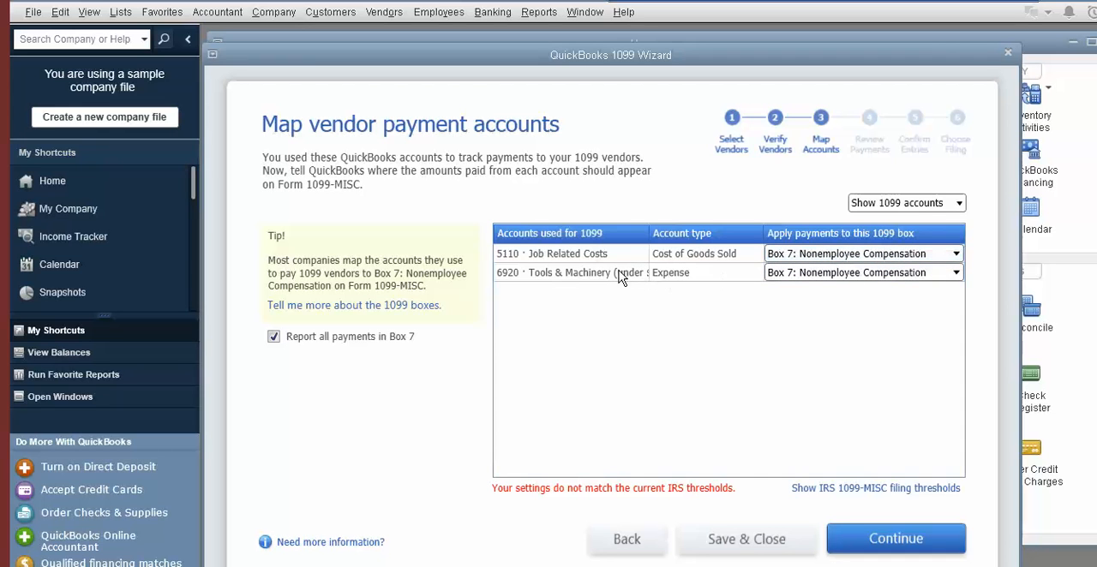
# Omit the 6920 Tools & Machinery payments from the 1099 and advance past the exclusions review to the entry confirmation
pyautogui.click(948, 272)
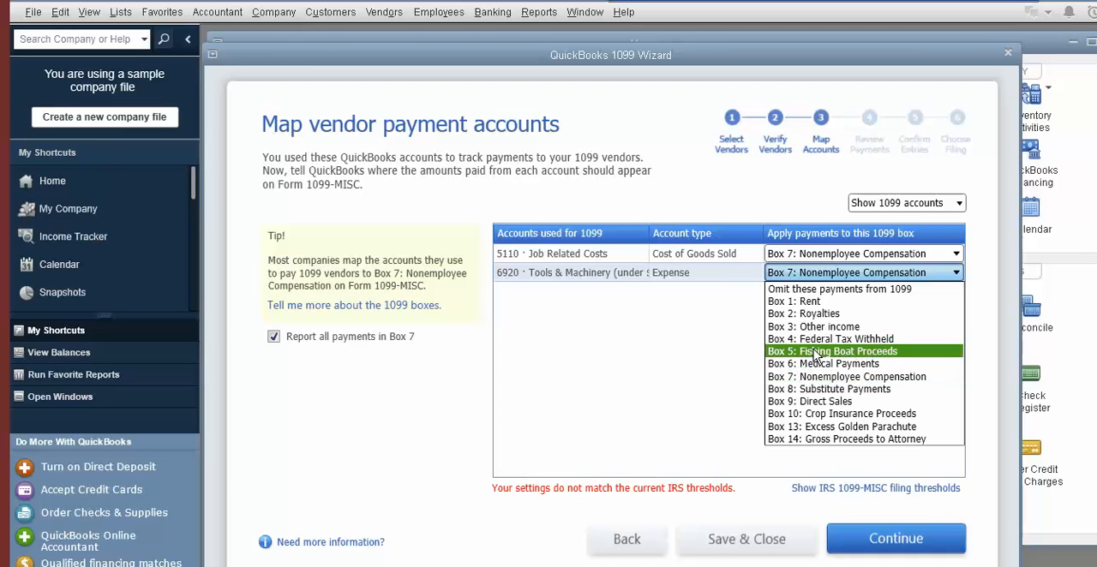
pyautogui.click(735, 346)
pyautogui.click(951, 273)
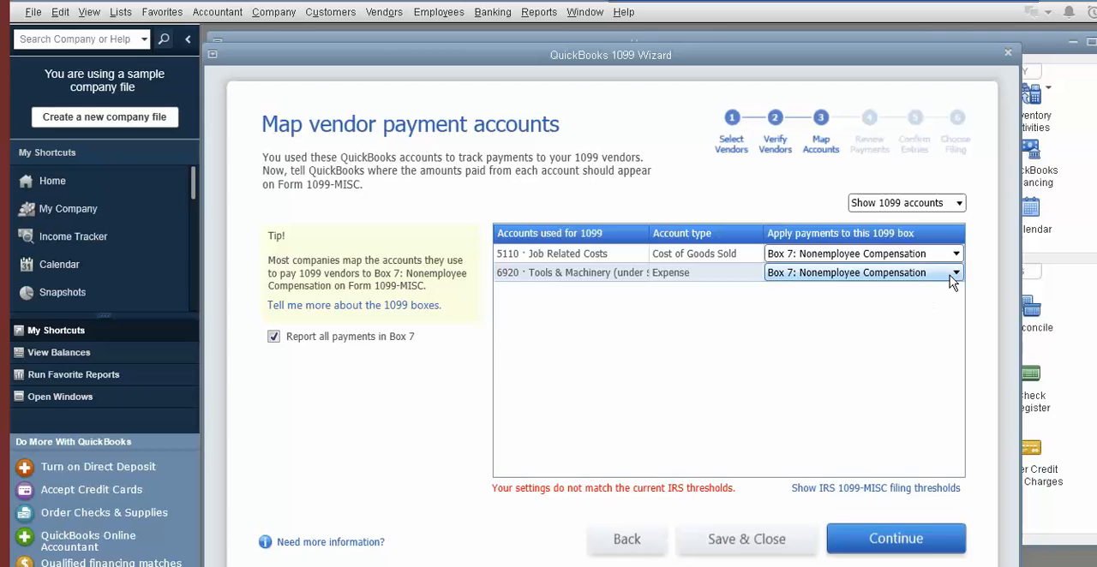
pyautogui.click(836, 291)
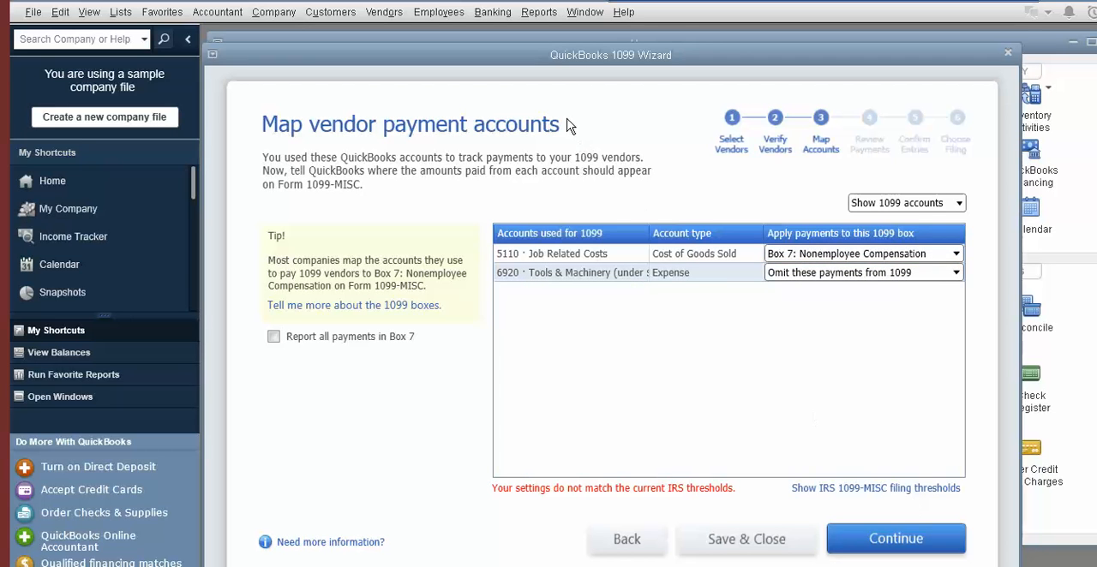
pyautogui.click(873, 546)
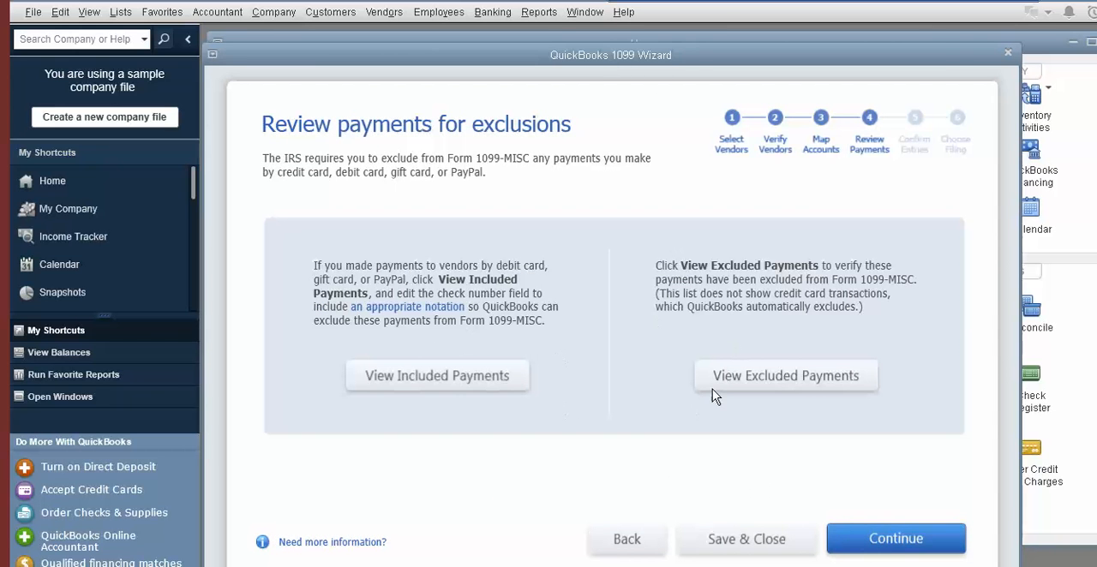
pyautogui.click(882, 545)
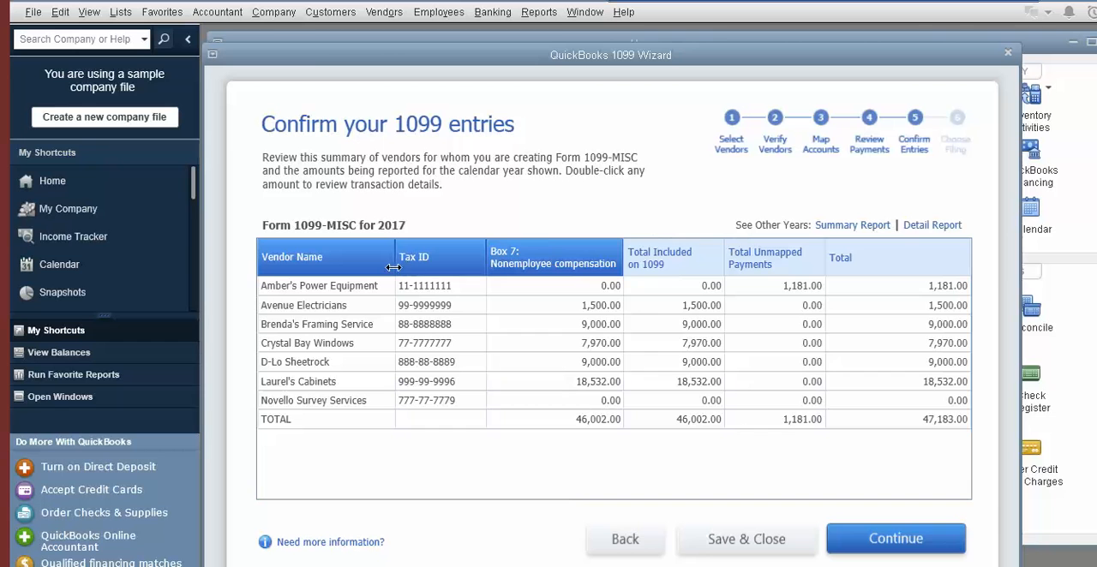
# Review the transactions behind Amber's Power Equipment's unmapped payments and close the detail report
pyautogui.click(773, 289)
pyautogui.doubleClick(774, 289)
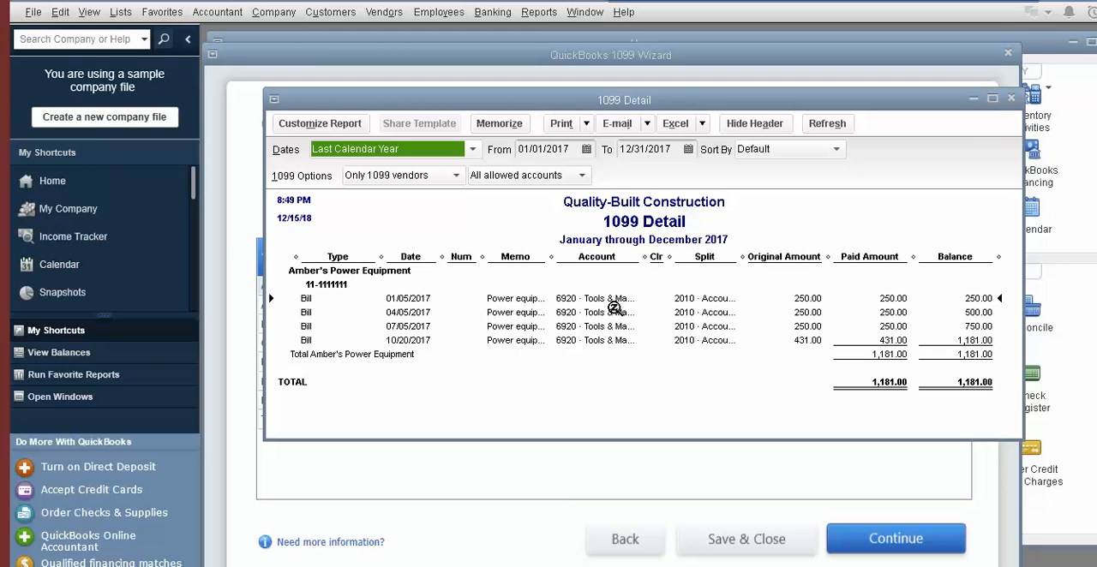
pyautogui.click(1012, 100)
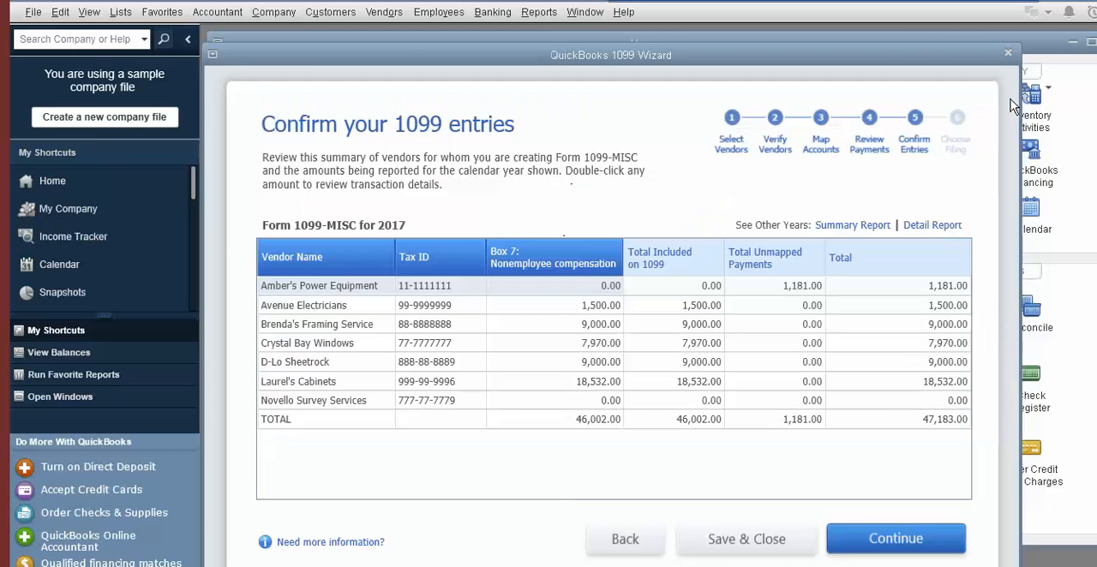
# Go back and map the 6920 Tools & Machinery account to Box 7: Nonemployee Compensation, then advance to choosing a filing method
pyautogui.click(633, 543)
pyautogui.click(633, 543)
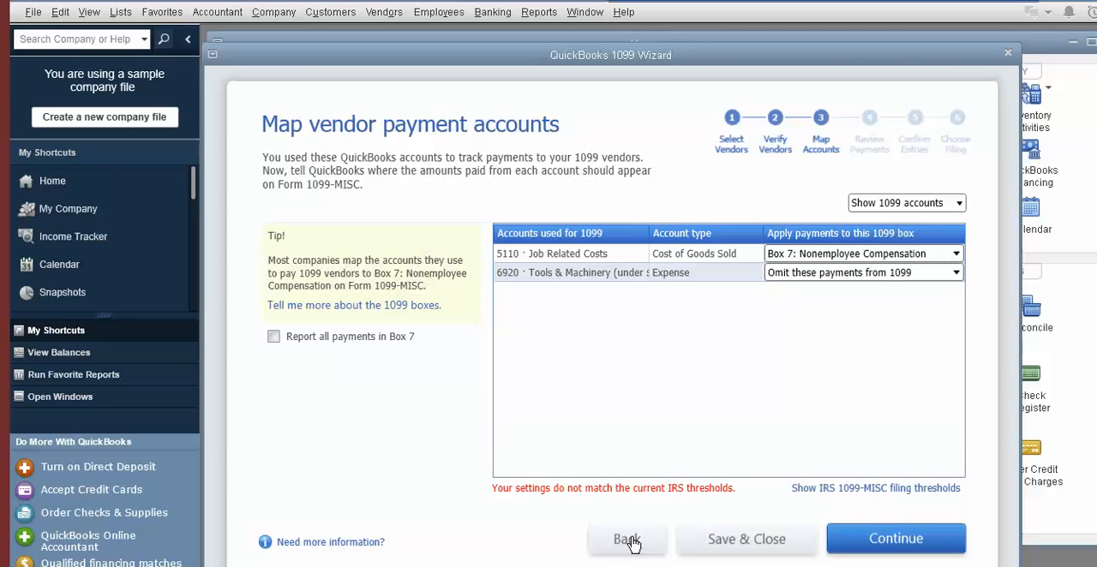
pyautogui.click(957, 274)
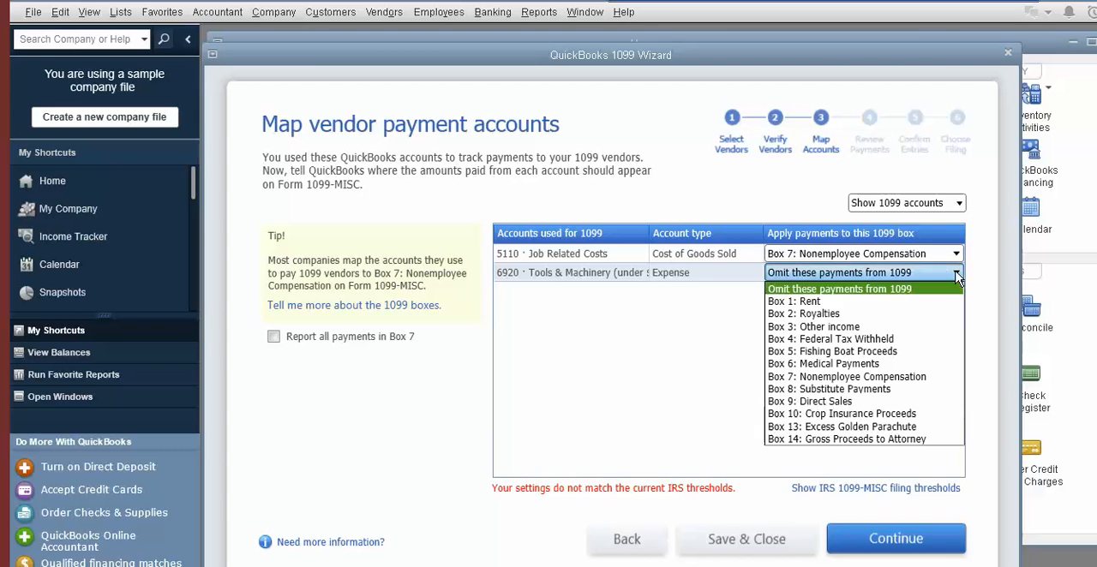
pyautogui.click(806, 375)
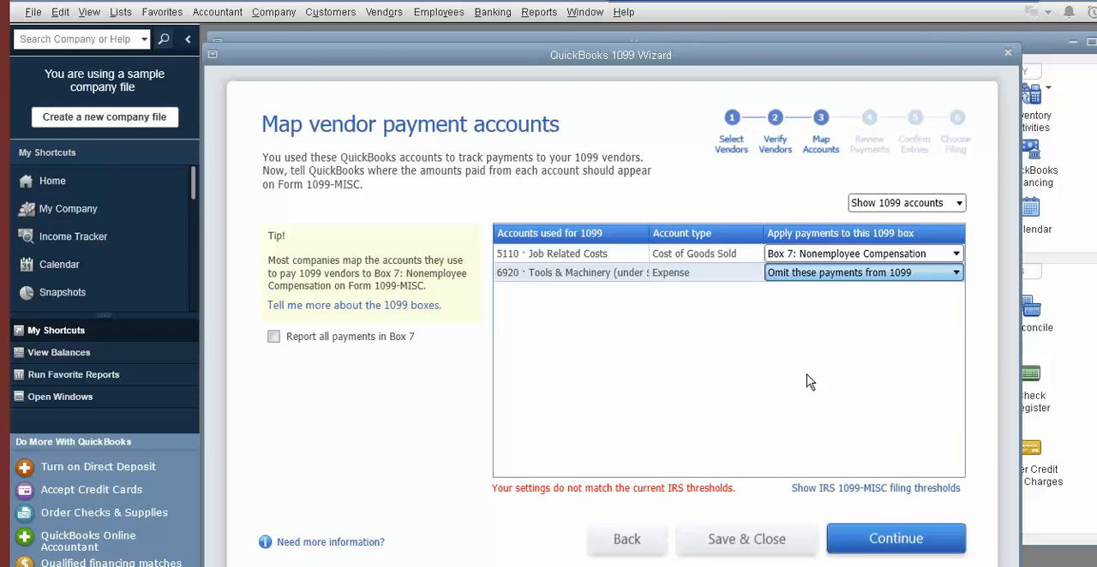
pyautogui.click(857, 547)
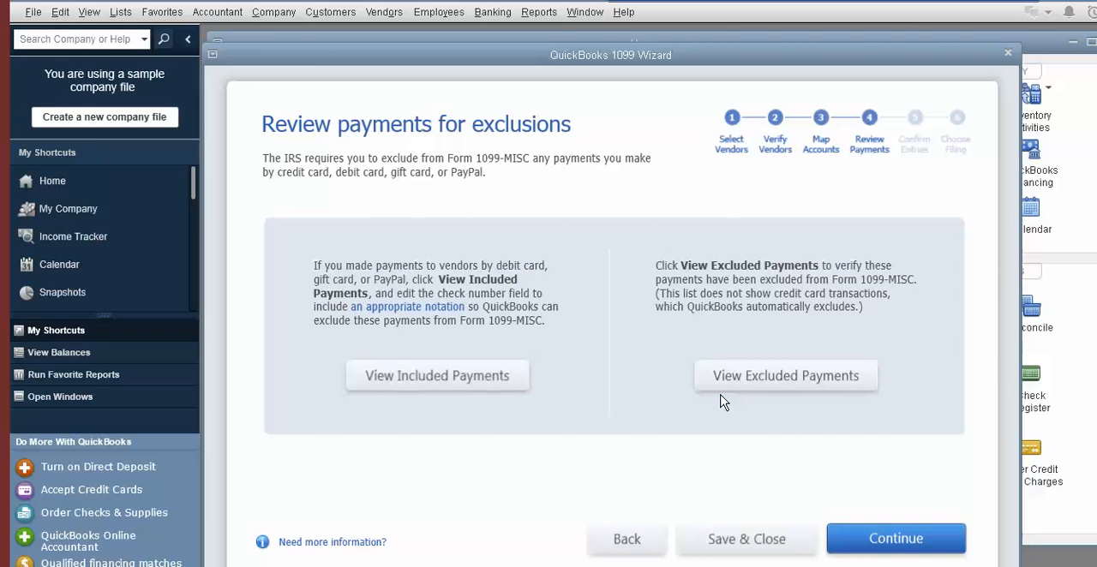
pyautogui.click(857, 547)
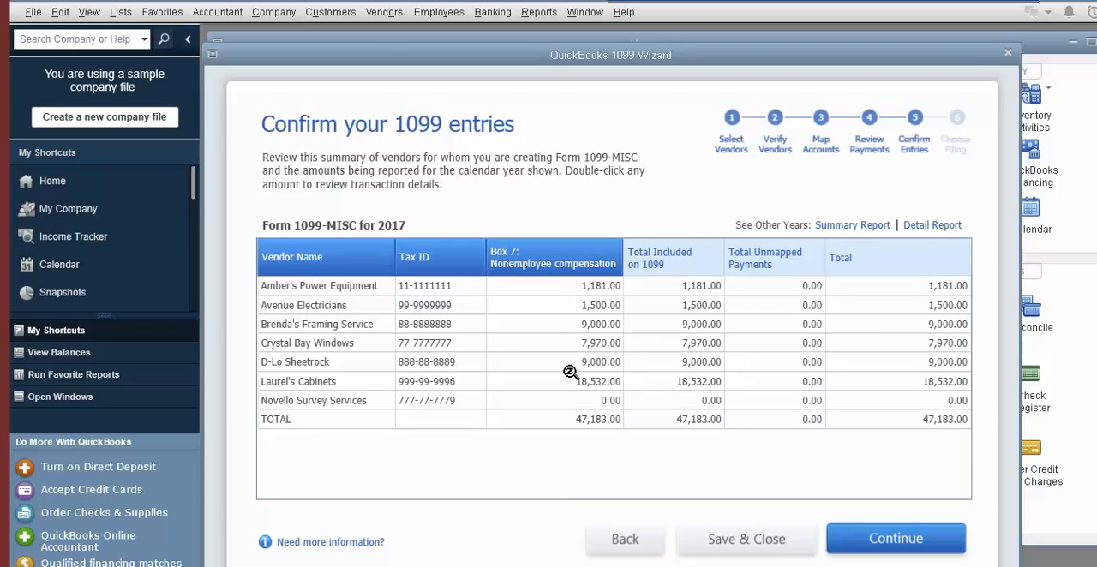
pyautogui.click(844, 549)
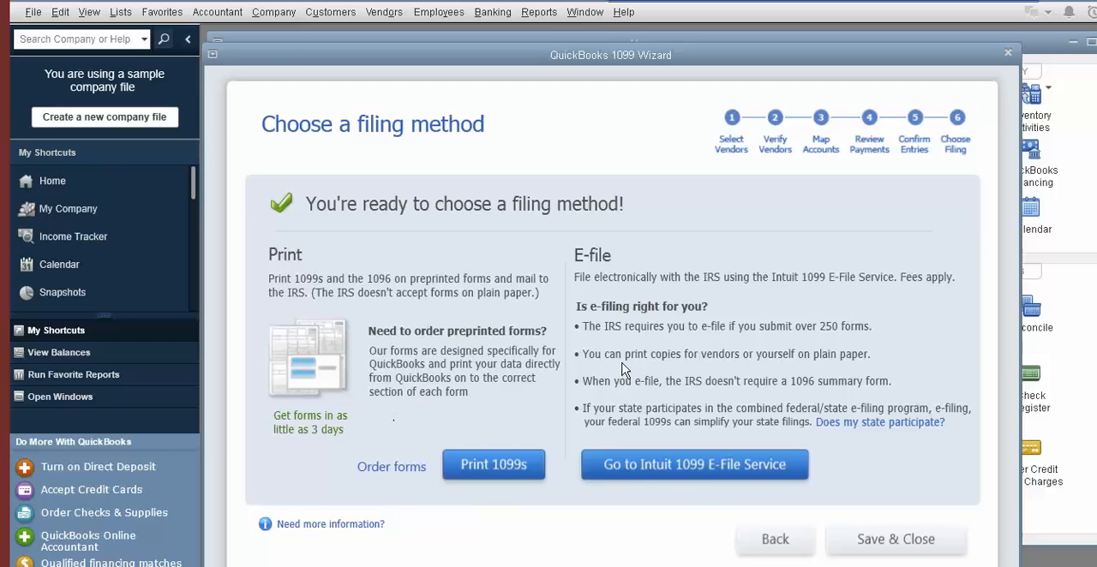
# View the pricing details of the Intuit 1099 E-File Service and return to the filing method choice
pyautogui.click(694, 467)
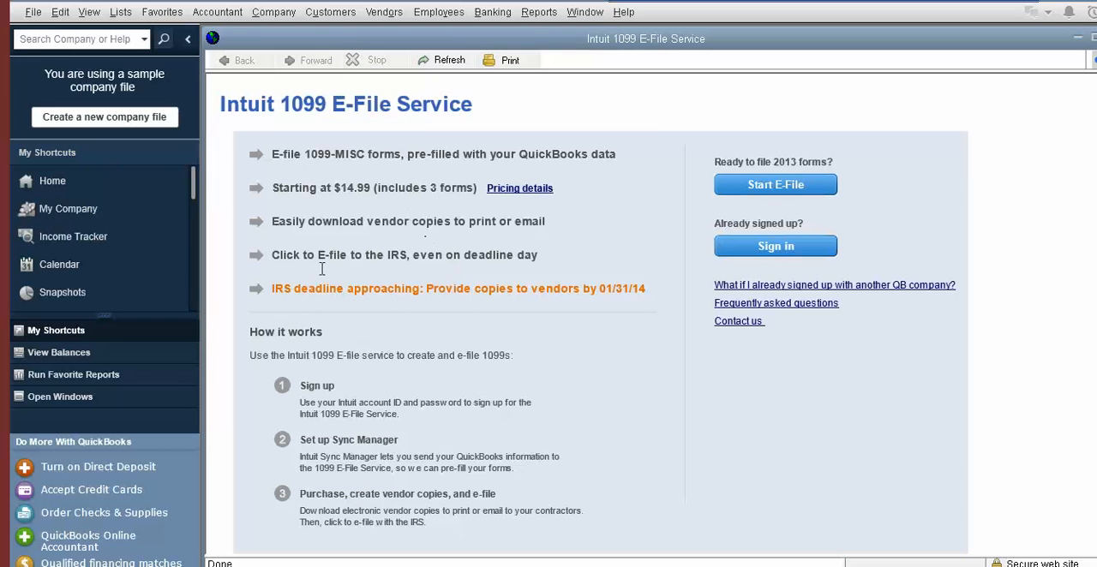
pyautogui.click(526, 189)
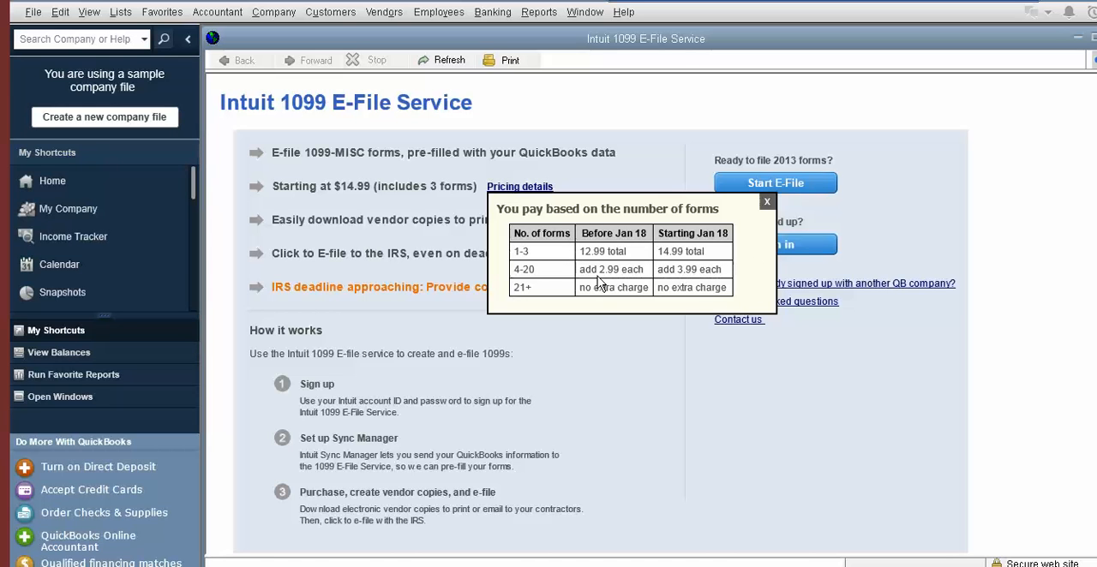
pyautogui.click(767, 209)
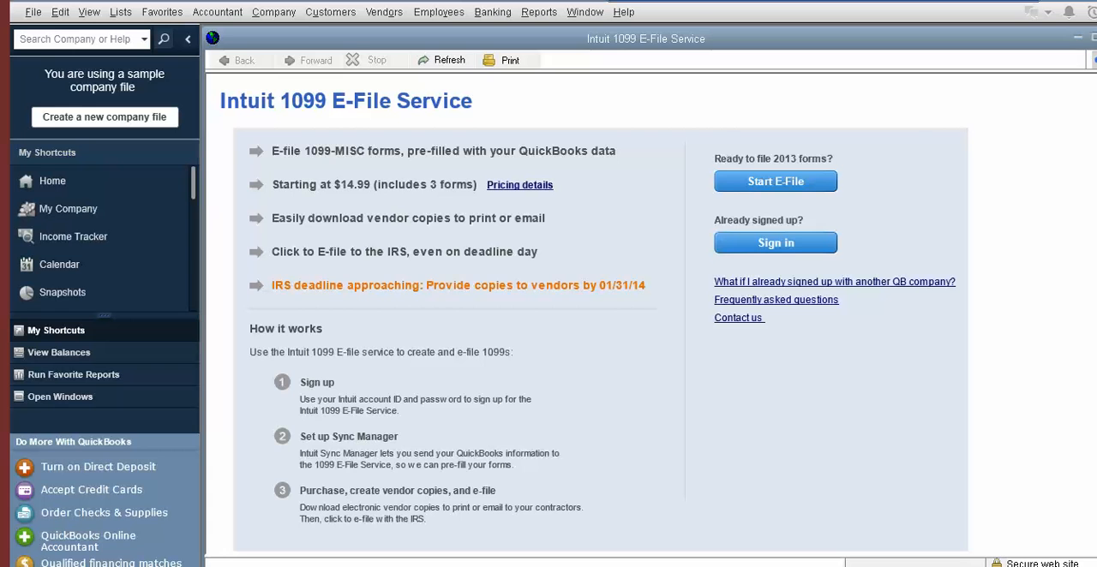
pyautogui.press('Escape')
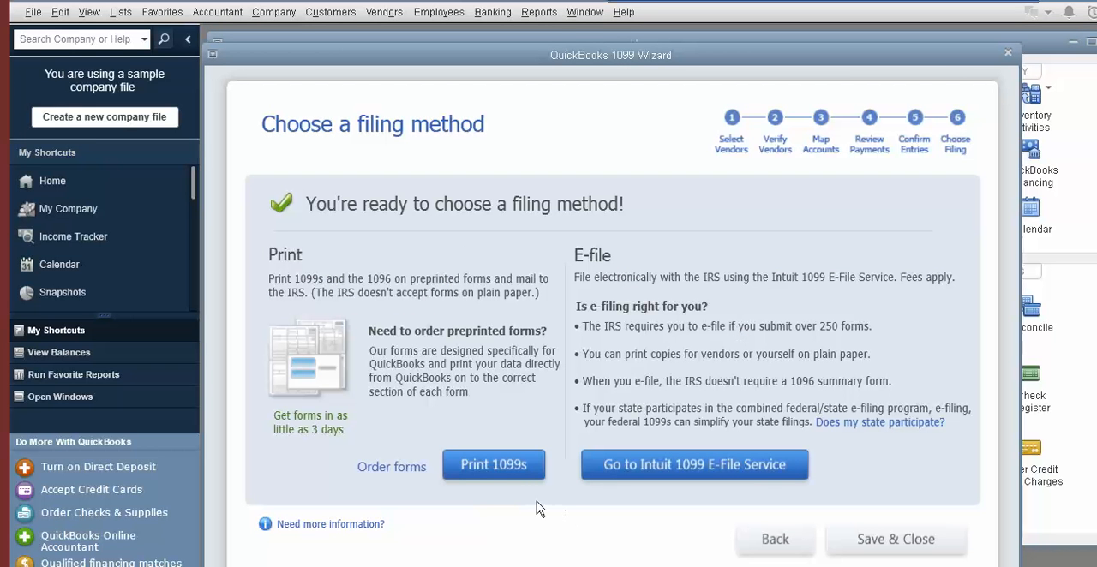
# Start printing 1099s for the last calendar year and open the print settings with all listed vendors selected
pyautogui.click(500, 474)
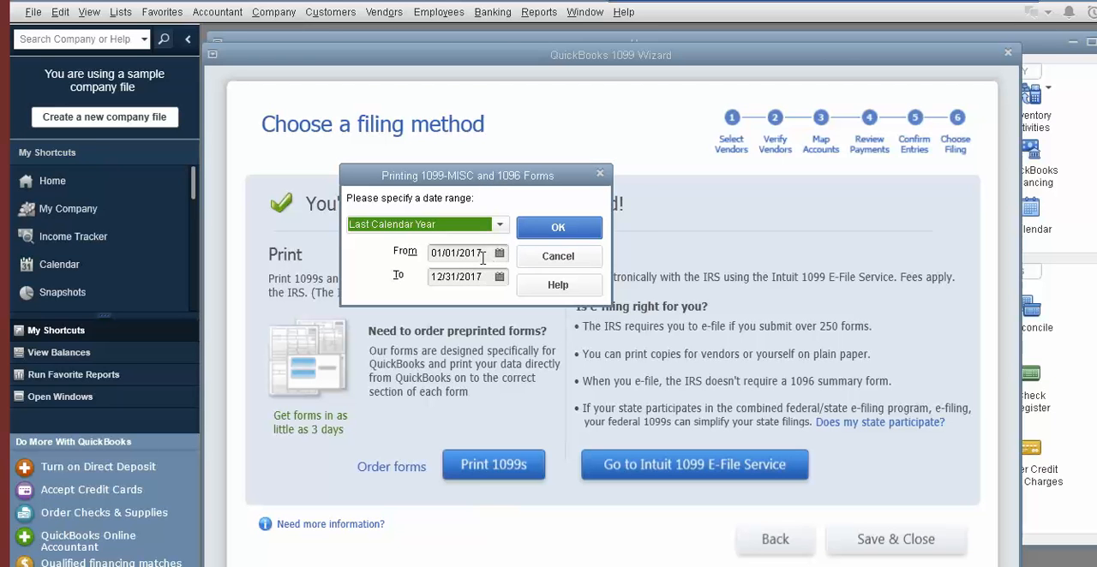
pyautogui.click(563, 230)
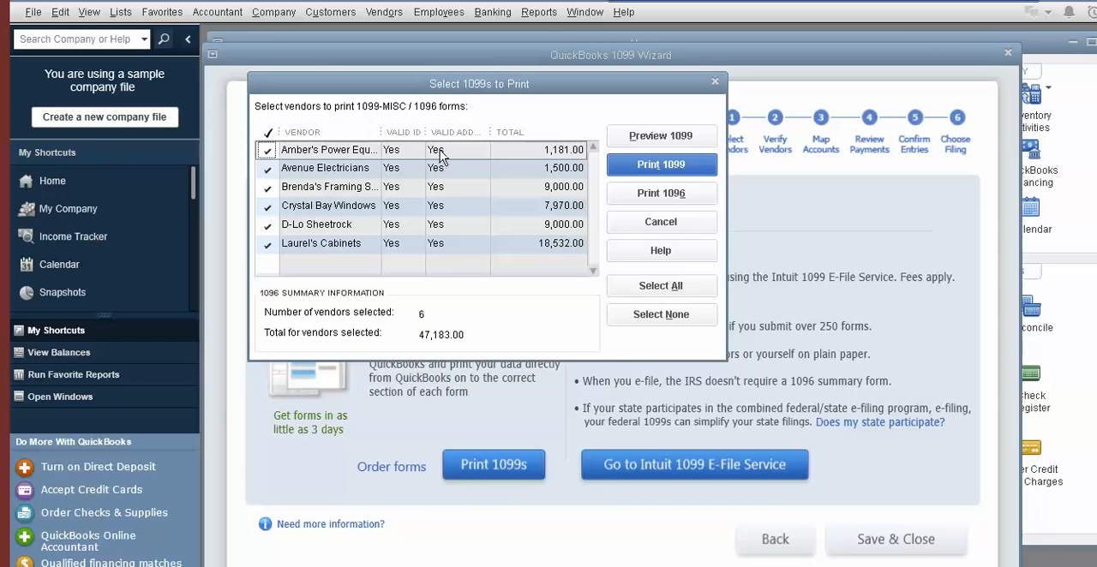
pyautogui.click(637, 170)
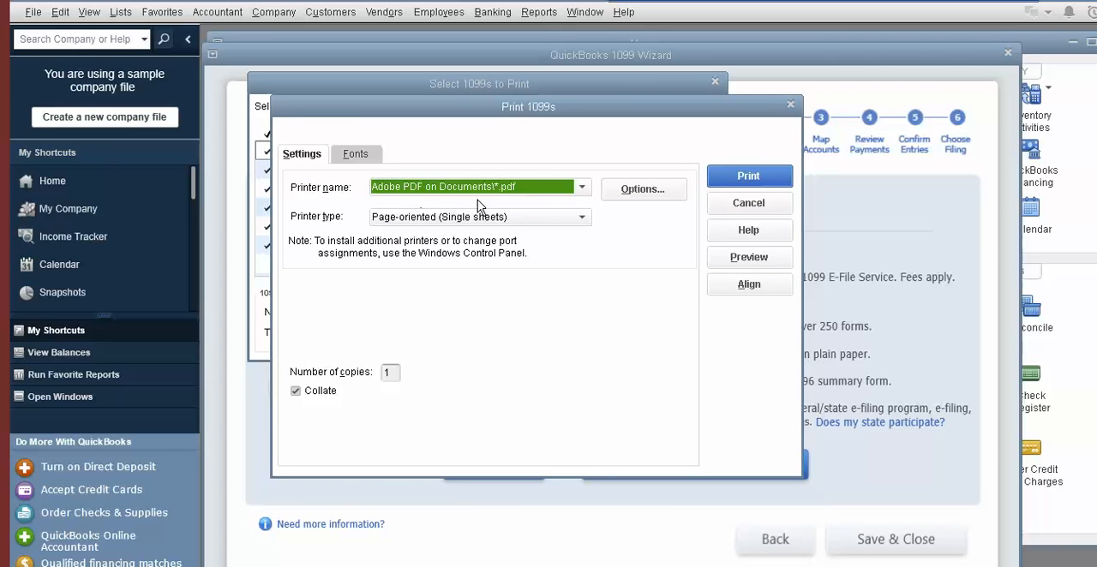
# Try the Microsoft XPS Document Writer and Canon MG3500 series printers, reselect Adobe PDF, and cancel the 1099 print job
pyautogui.click(584, 189)
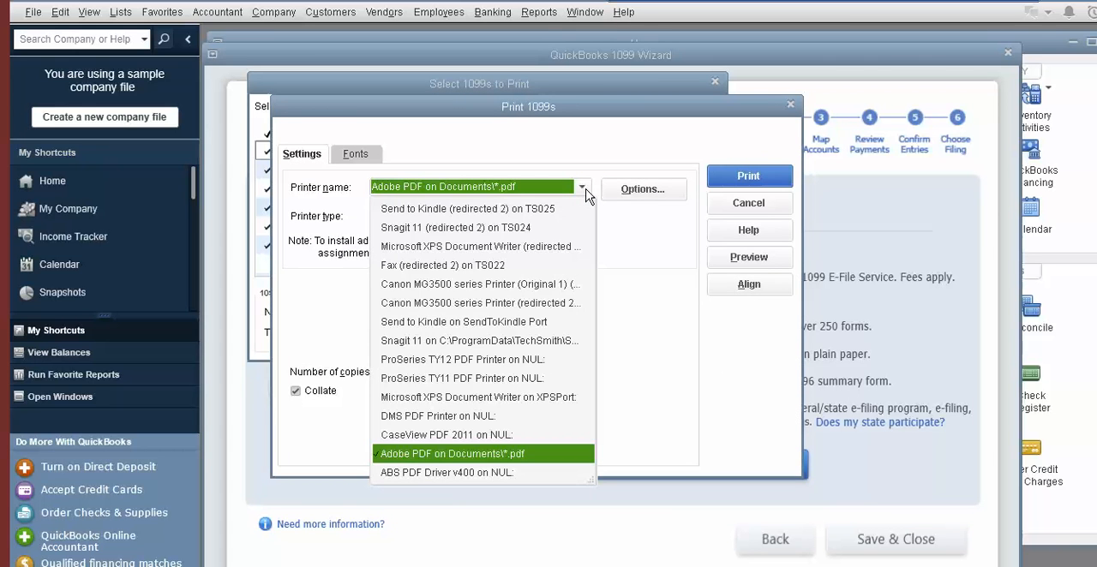
pyautogui.click(476, 246)
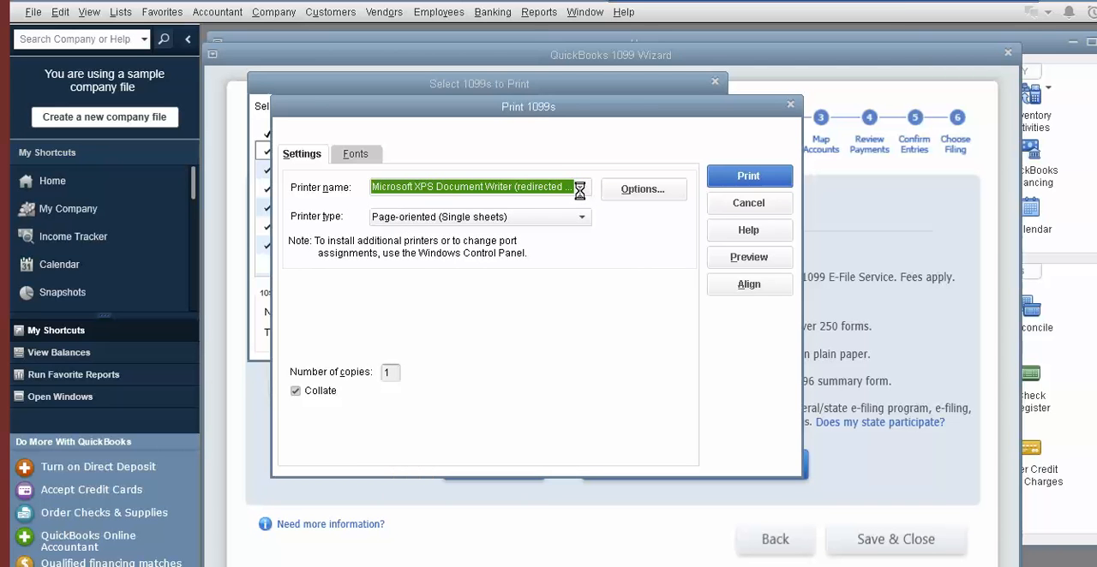
pyautogui.click(581, 188)
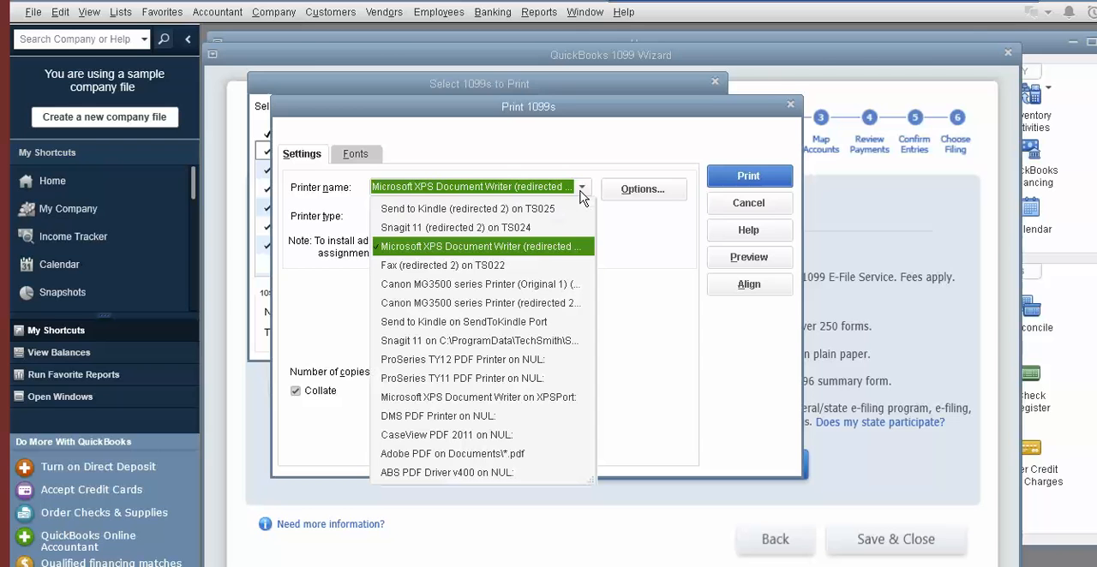
pyautogui.click(469, 302)
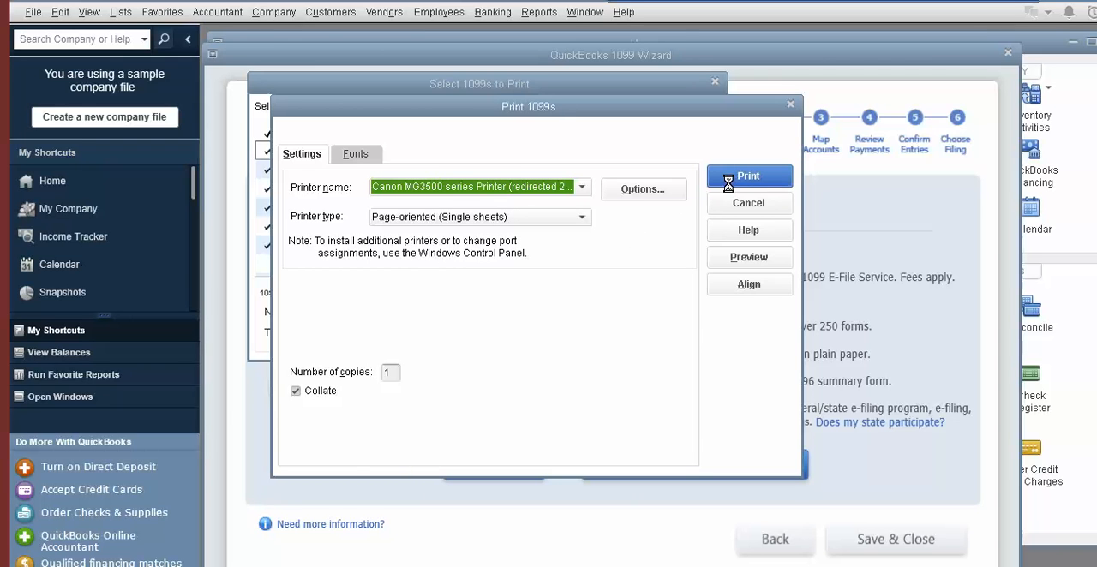
pyautogui.click(580, 188)
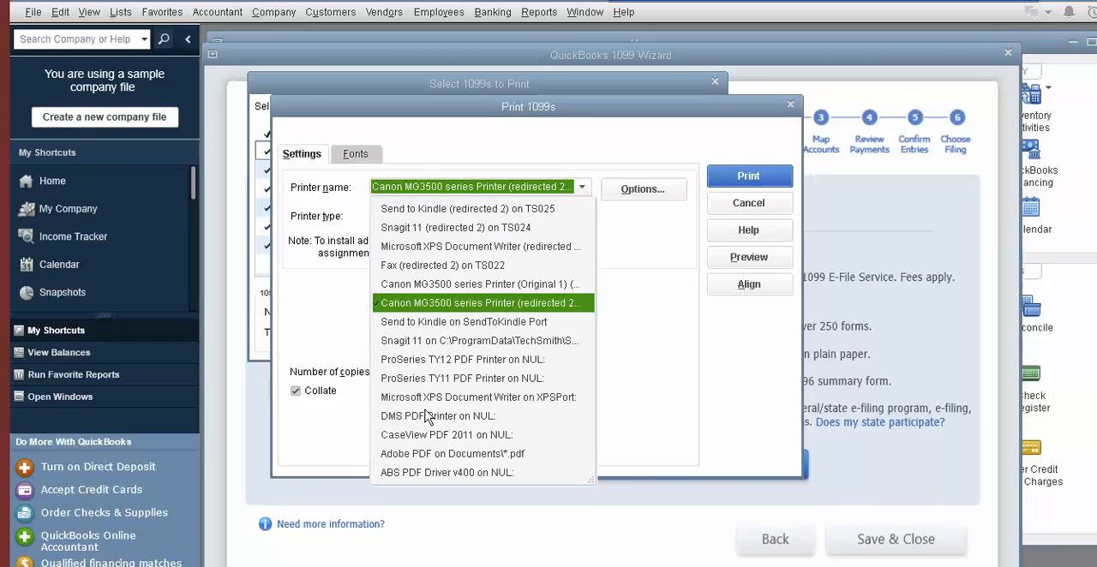
pyautogui.click(426, 454)
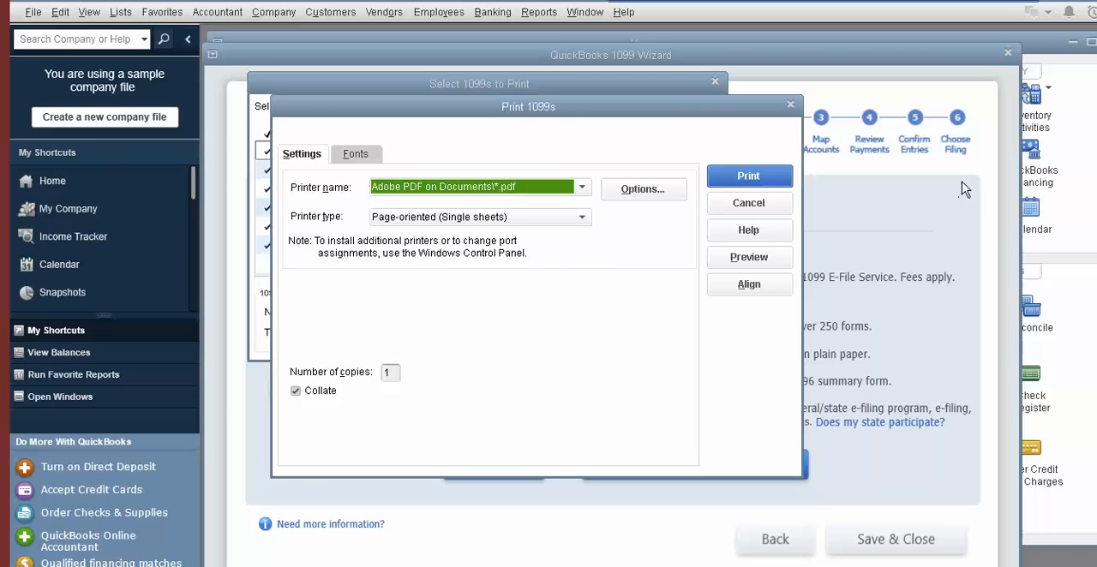
pyautogui.click(710, 202)
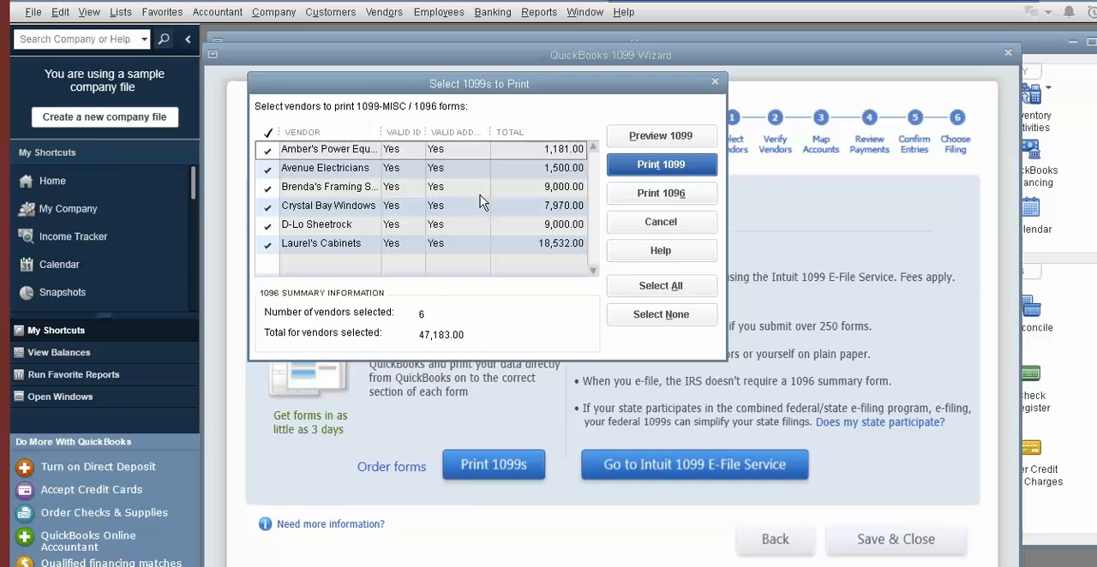
# Preview the selected vendors' 1099 forms, leave the print selection, and save and close the 1099 Wizard
pyautogui.click(661, 139)
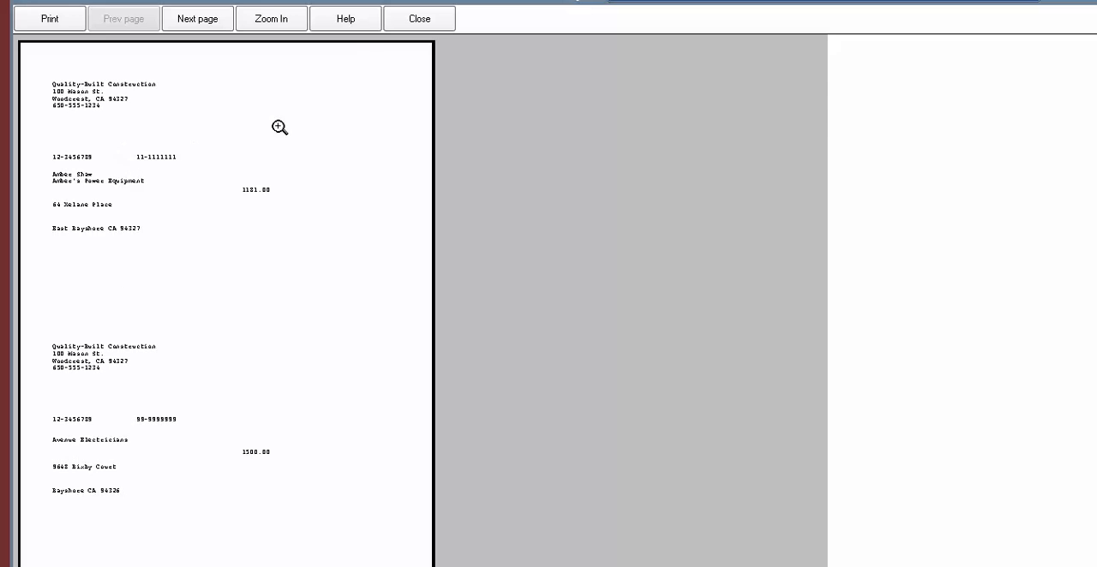
pyautogui.click(390, 26)
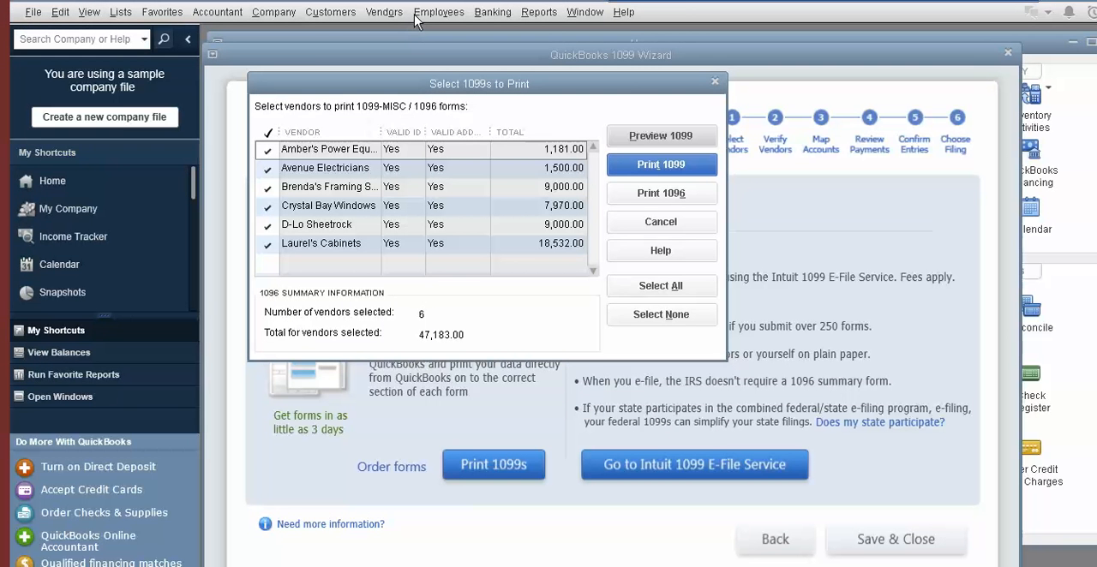
pyautogui.click(671, 230)
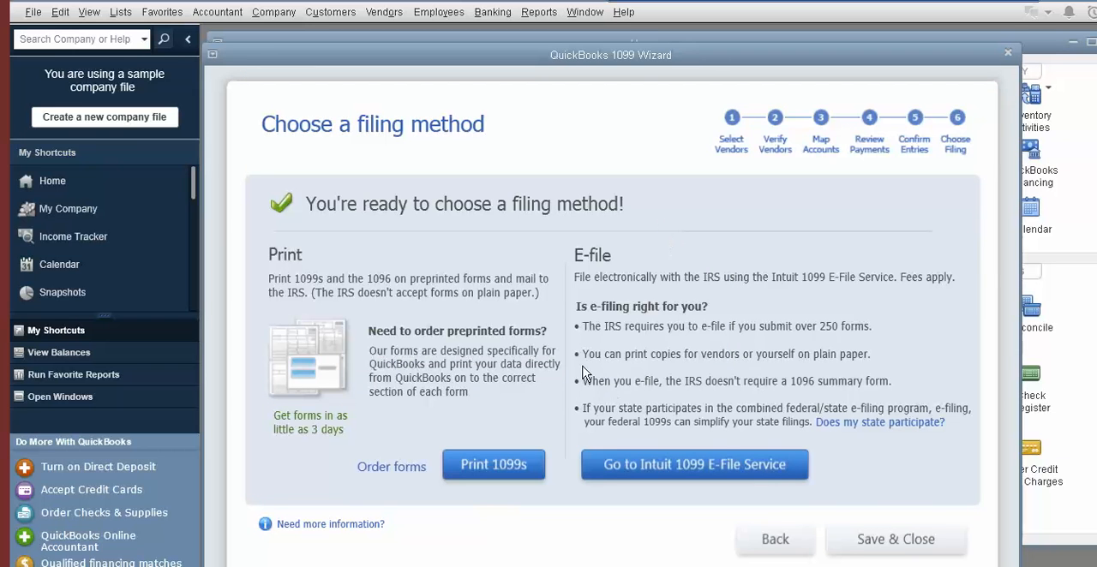
pyautogui.click(845, 546)
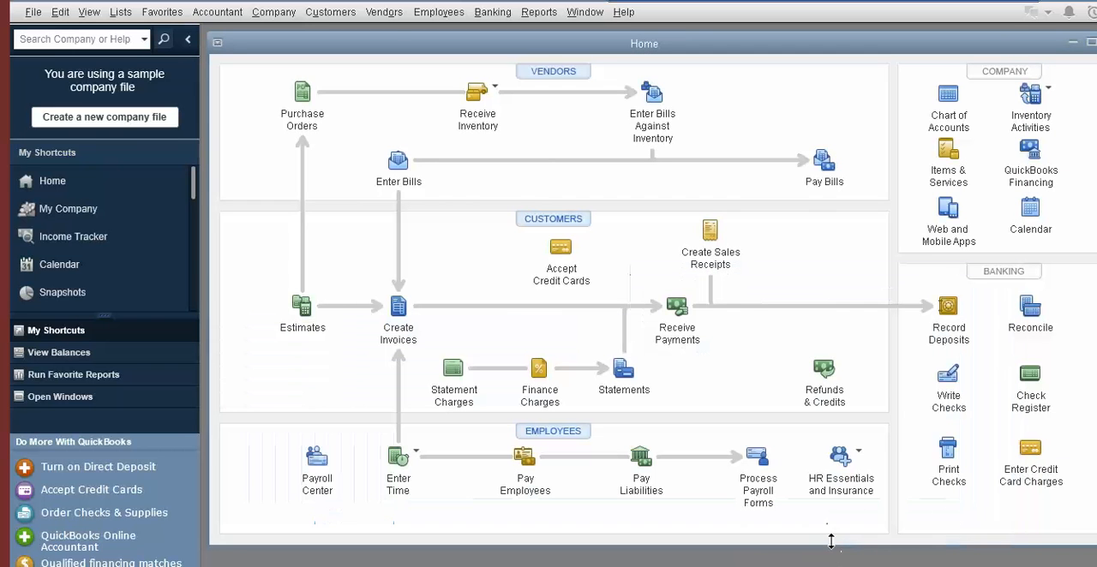
# Review the 1099 Detail Report of vendor payments and close it
pyautogui.click(384, 16)
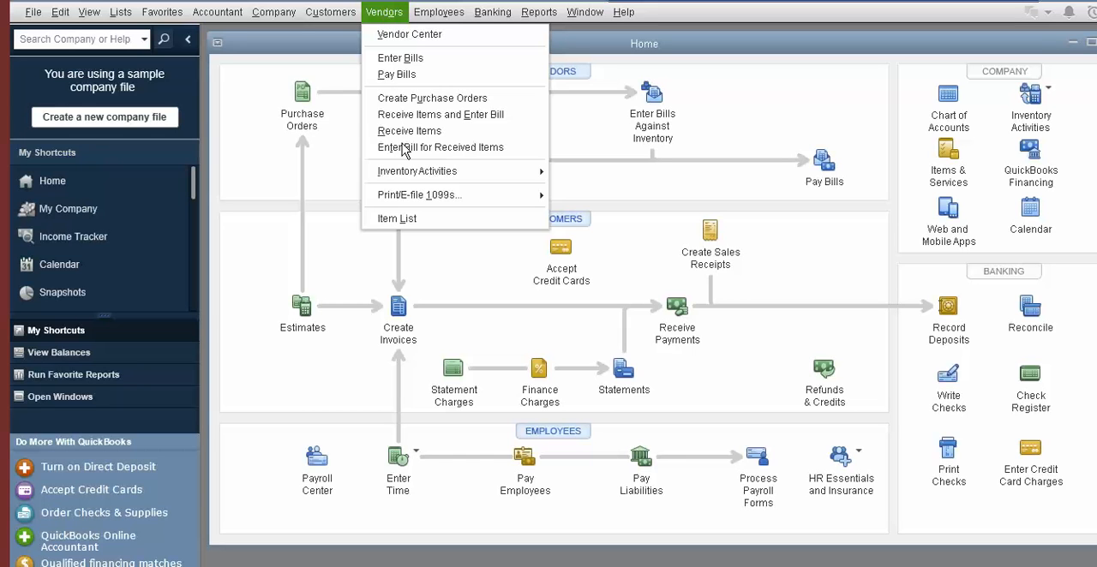
pyautogui.moveTo(410, 202)
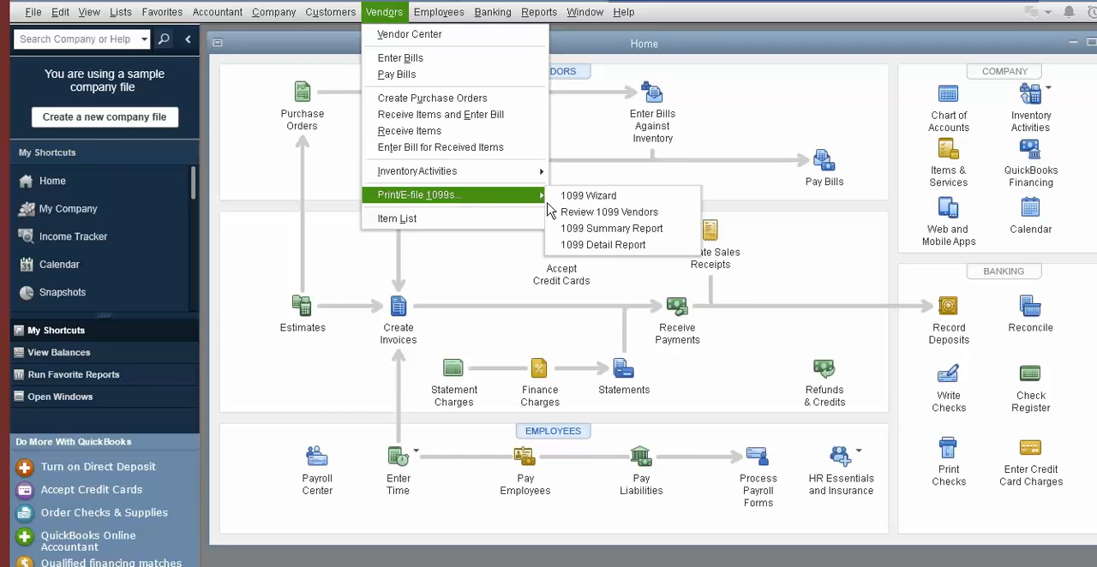
pyautogui.click(587, 245)
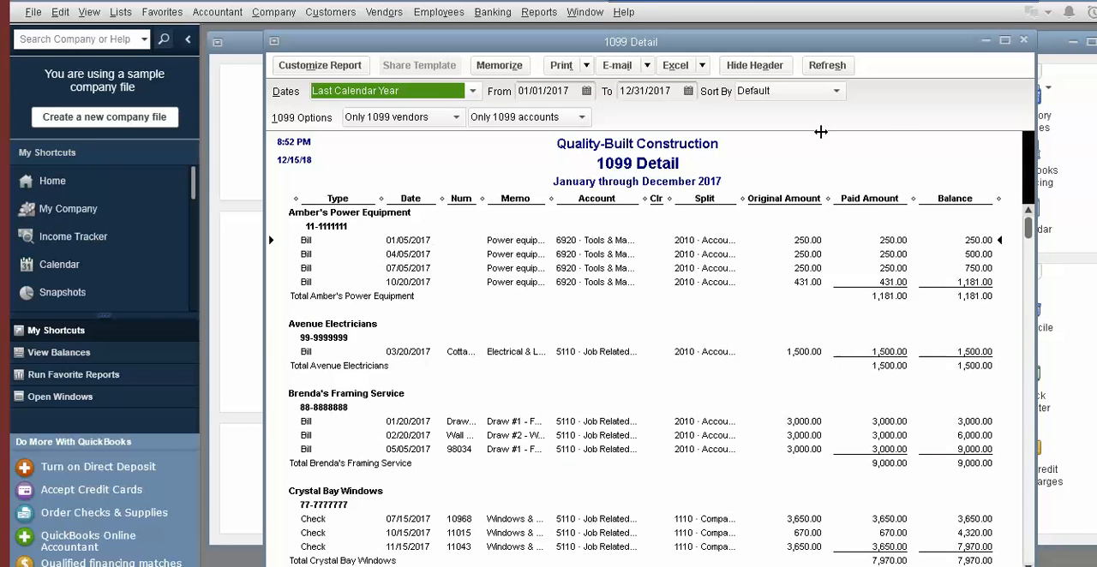
pyautogui.click(1023, 42)
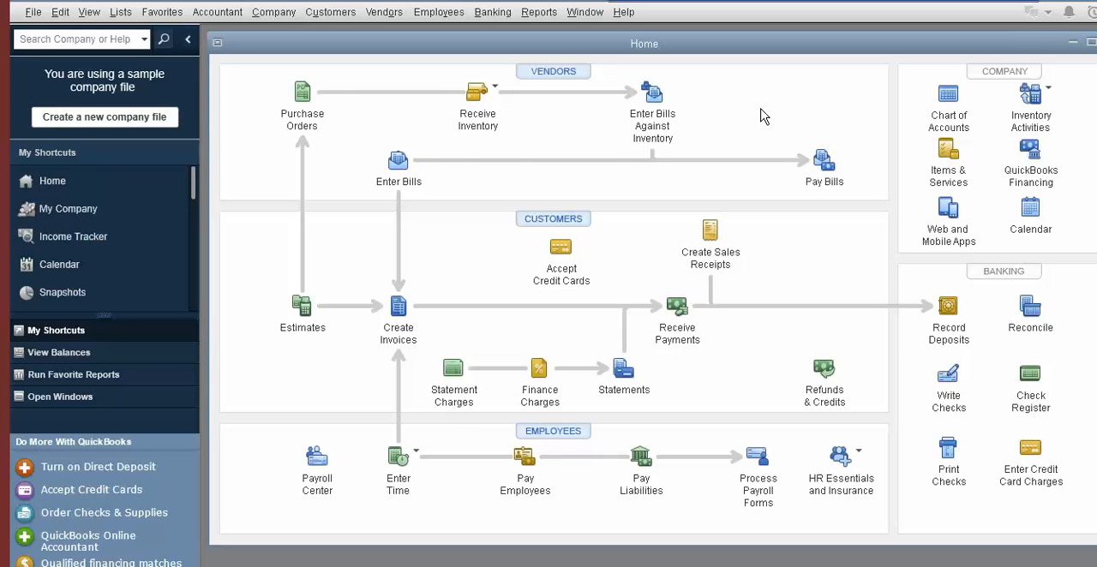
pyautogui.press('alt')
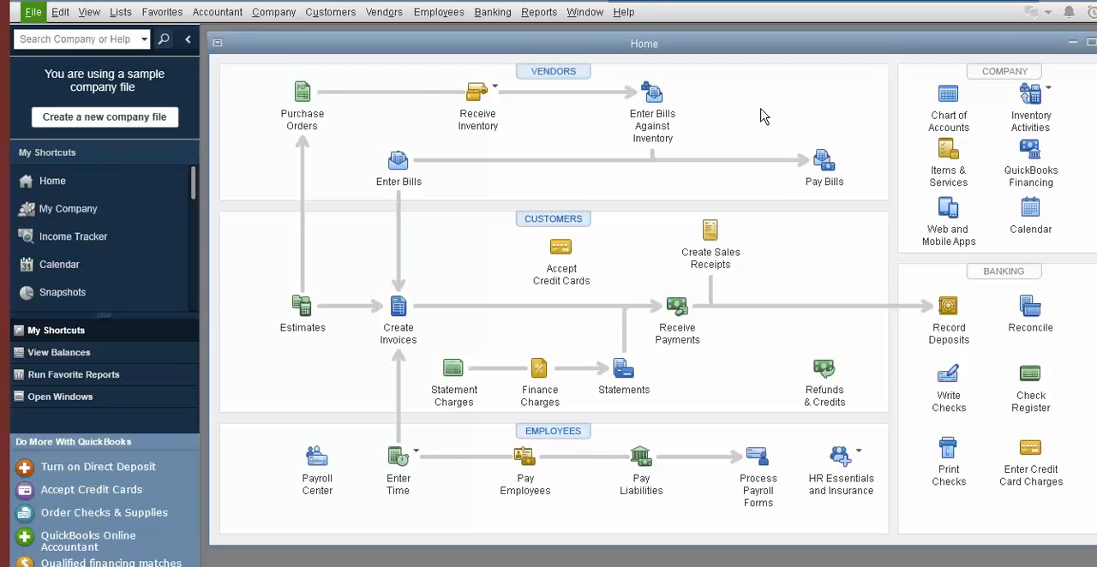
pyautogui.press('alt')
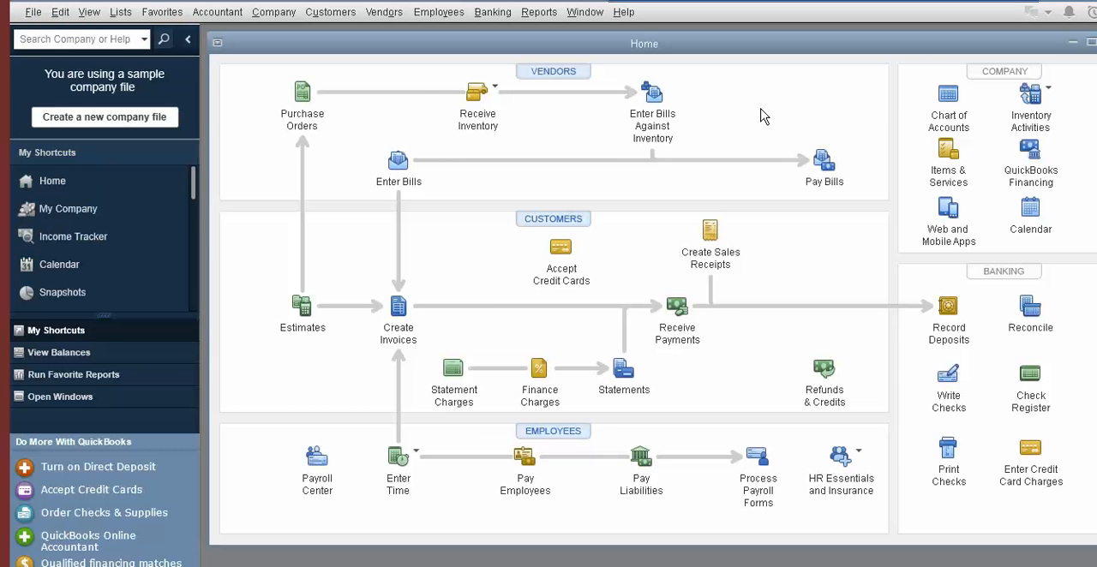
pyautogui.press('alt')
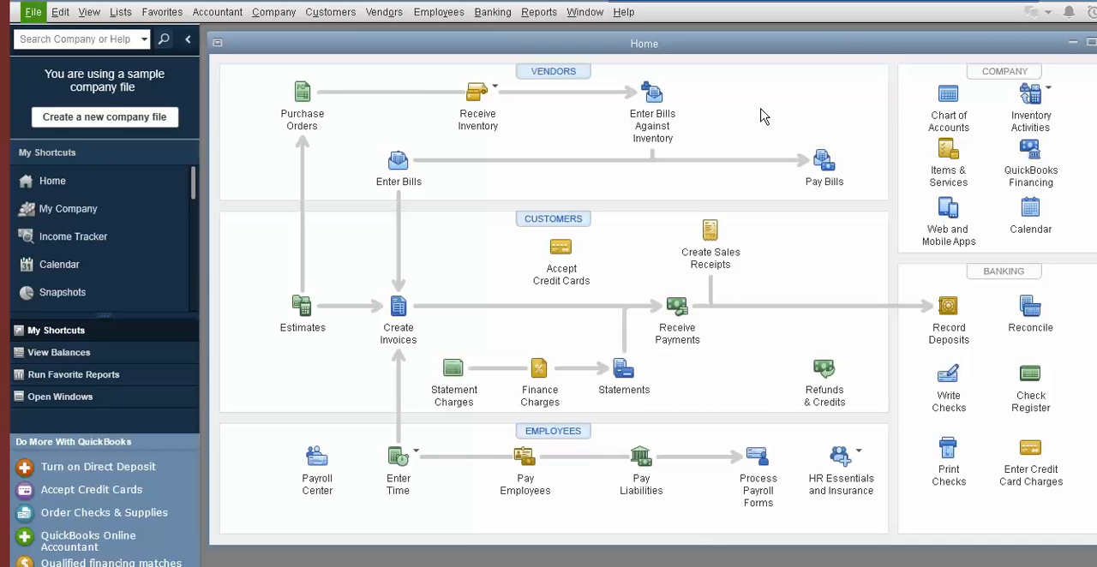
pyautogui.press('alt')
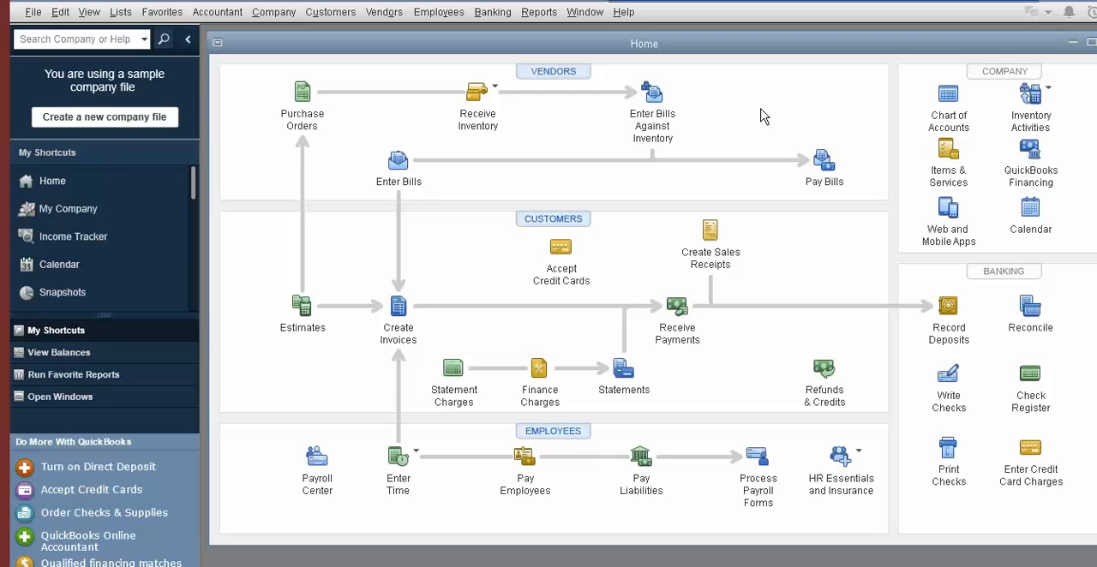
pyautogui.press('alt')
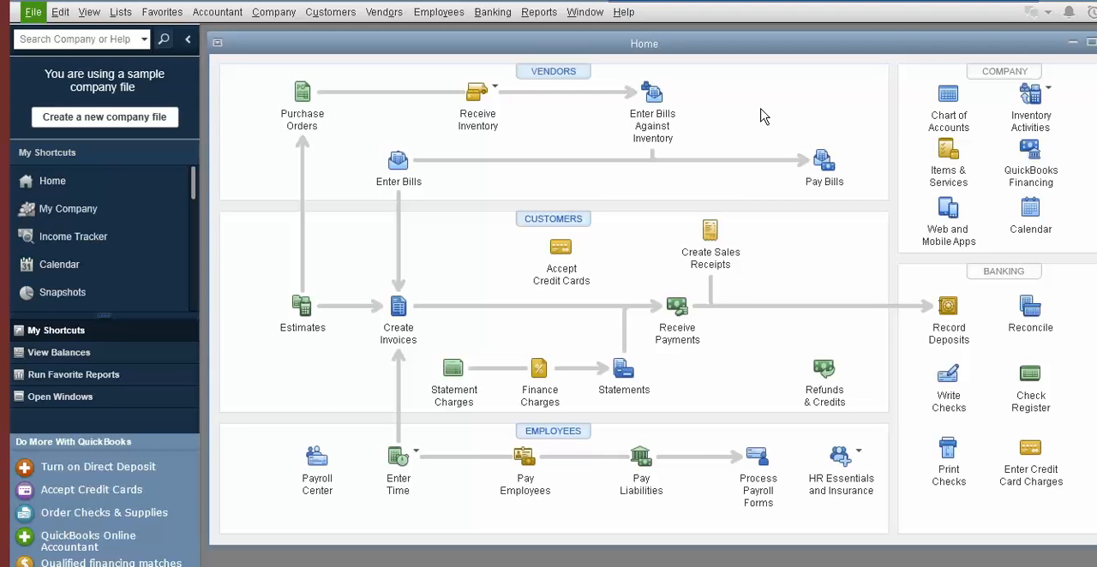
pyautogui.press('alt')
pyautogui.press('alt')
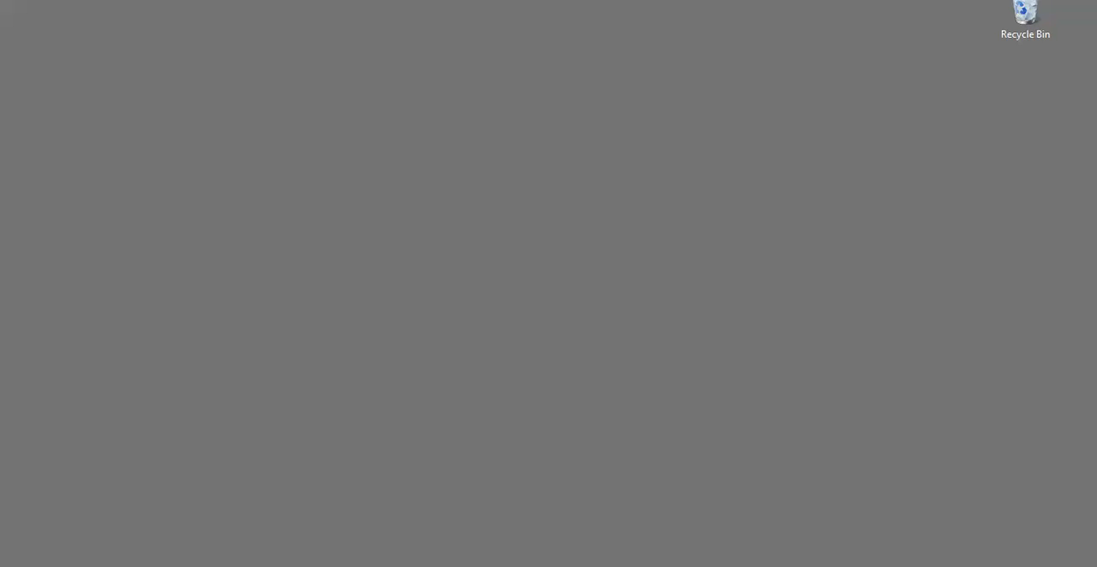
pyautogui.press('super')
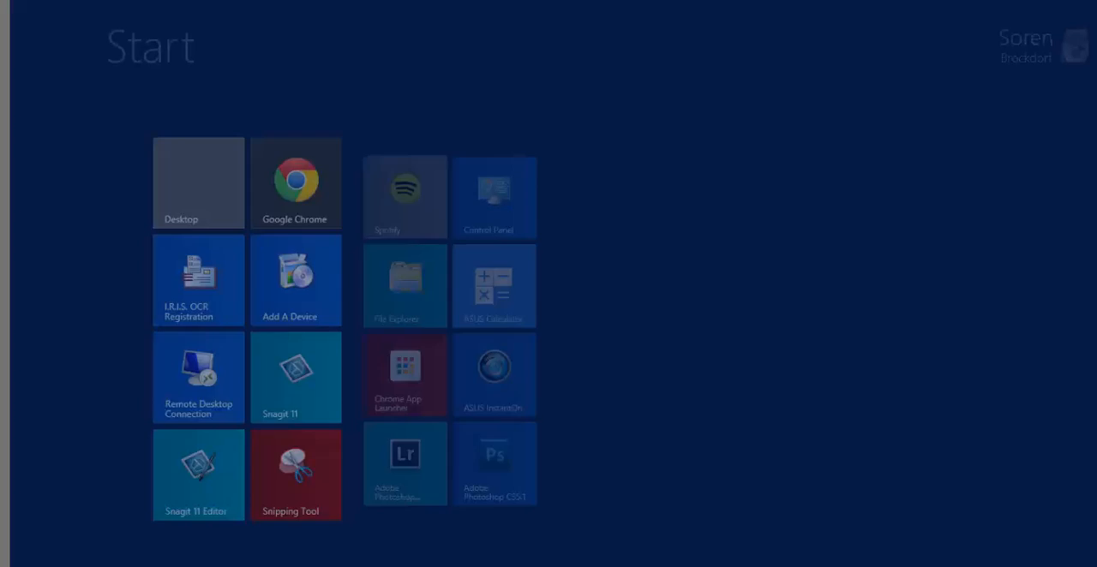
pyautogui.click(274, 418)
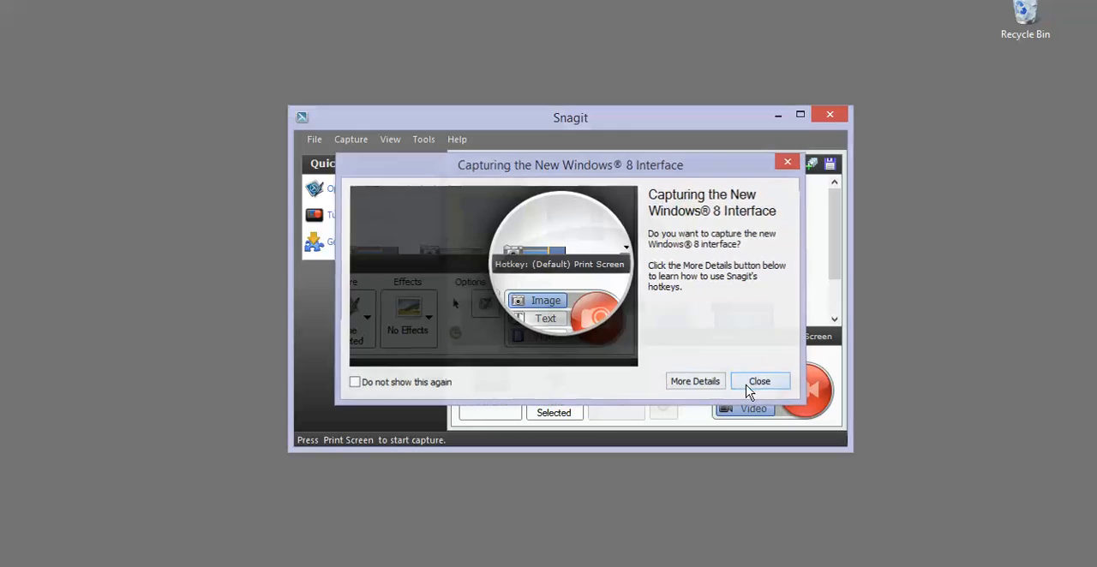
pyautogui.click(760, 383)
pyautogui.click(830, 115)
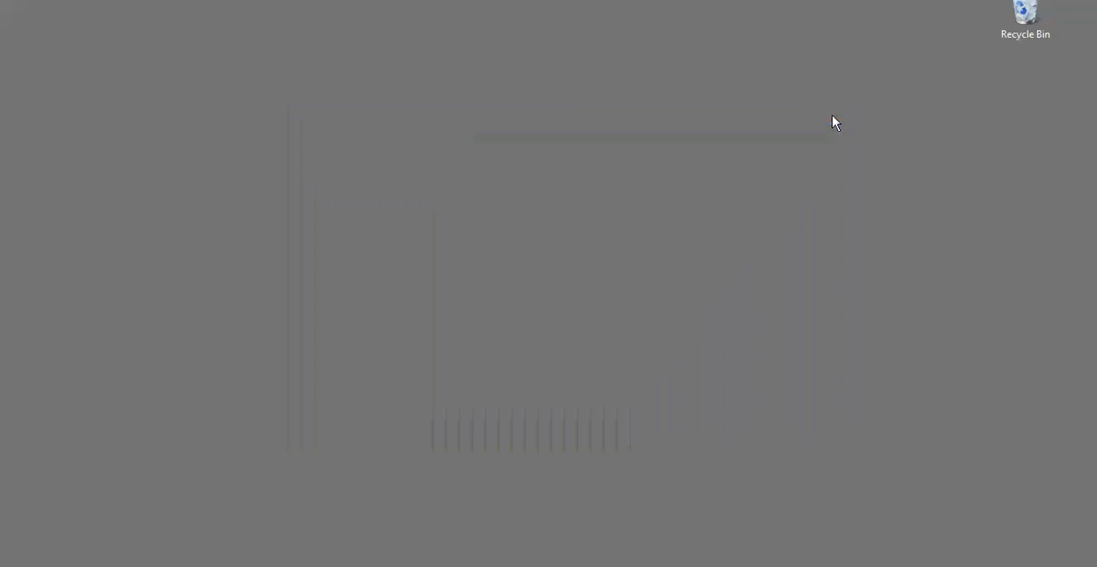